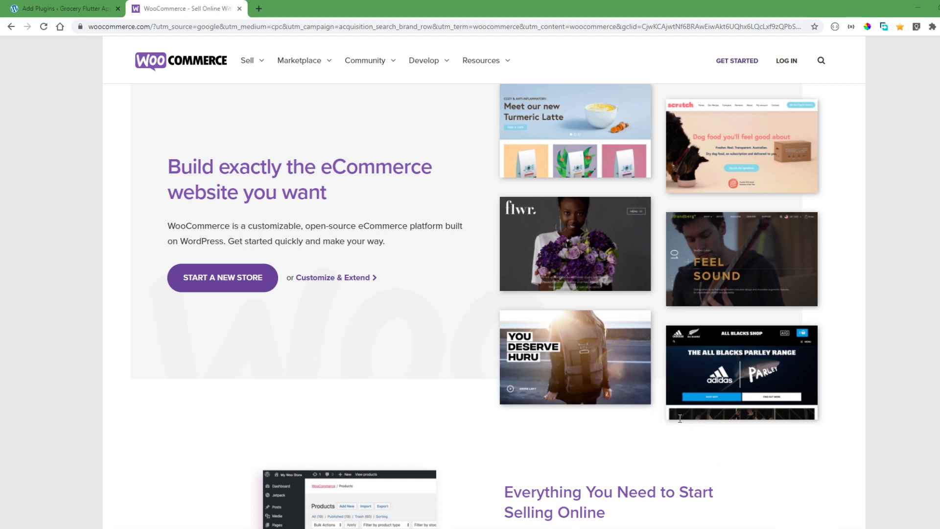
# Step: Switch to the WordPress Add Plugins page and search the plugin directory for "woocomerce"
pyautogui.click(606, 370)
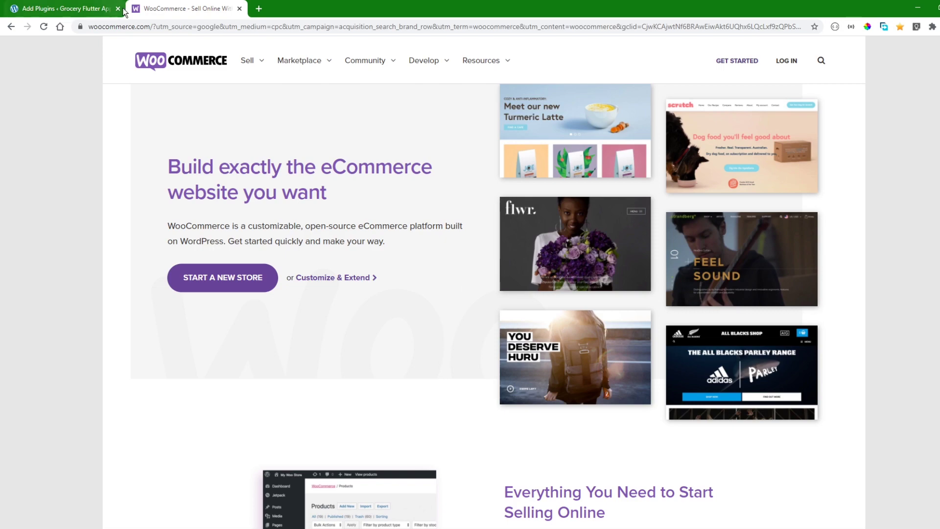
pyautogui.click(63, 9)
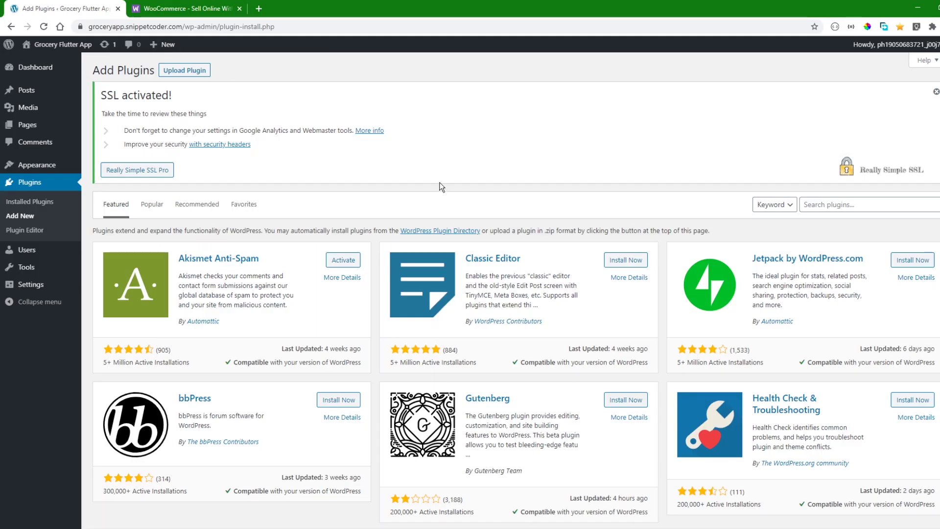
pyautogui.click(820, 203)
pyautogui.write('woo')
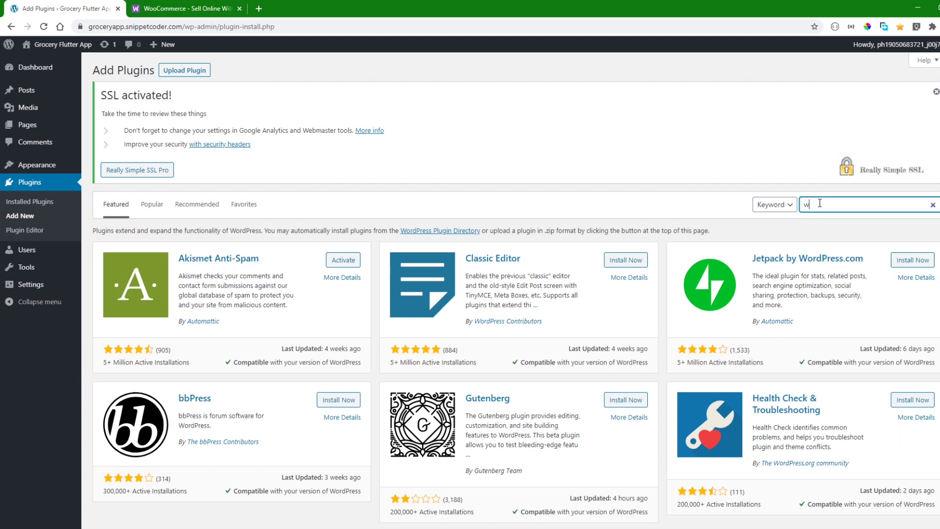
pyautogui.write('commerce')
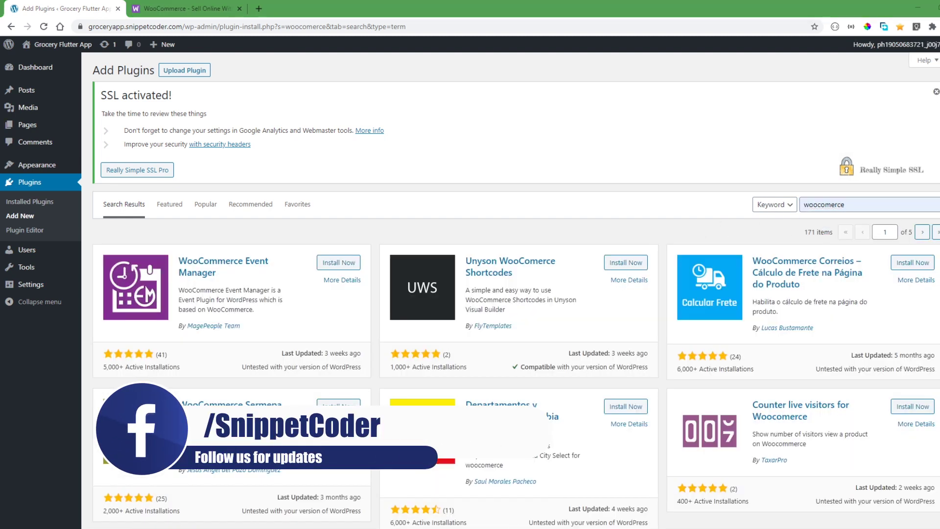
pyautogui.click(296, 179)
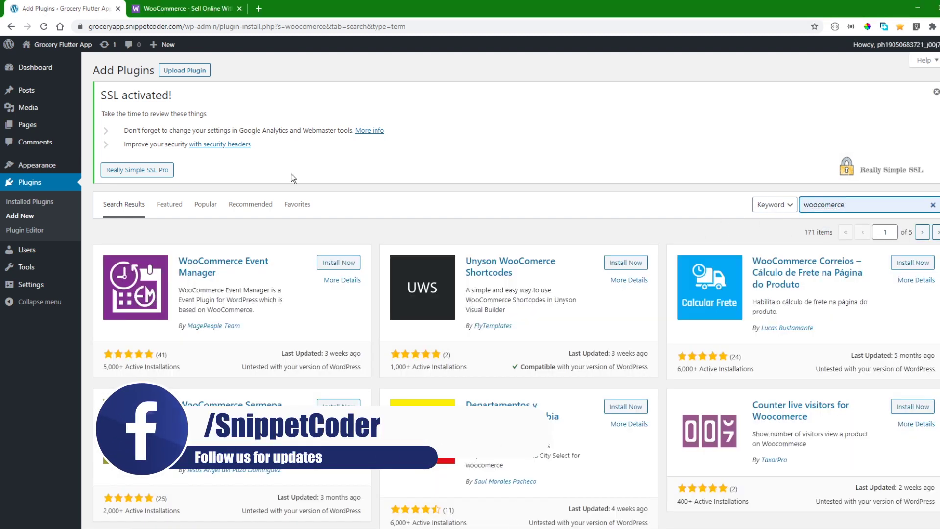
# Step: Activate the WooCommerce plugin from the list of installed plugins
pyautogui.click(207, 209)
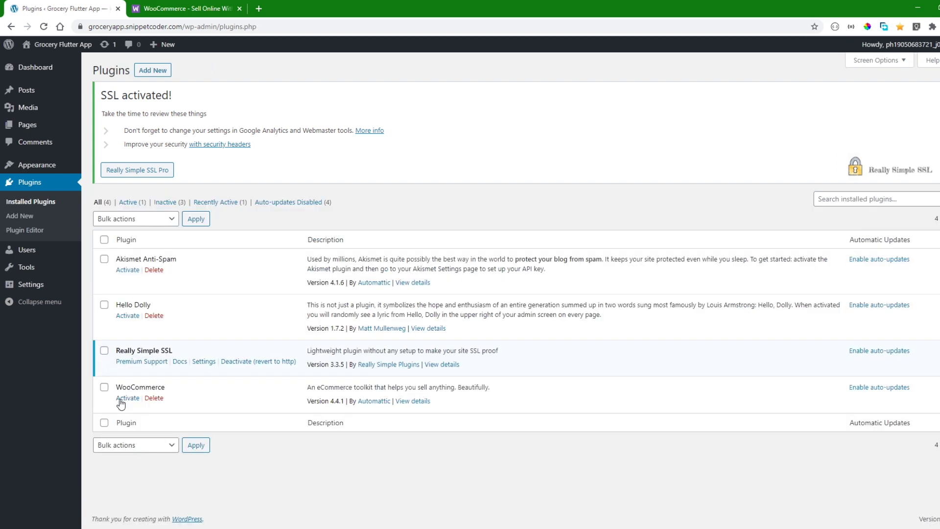
pyautogui.click(128, 398)
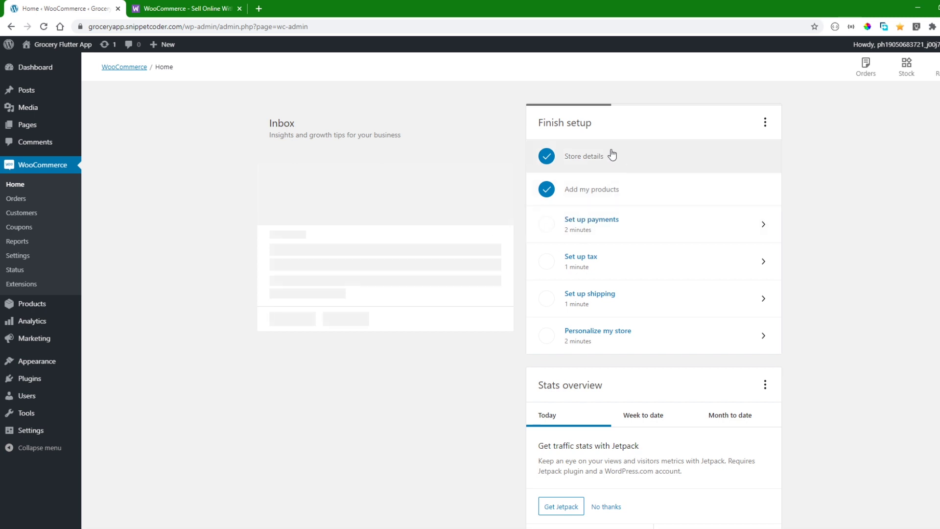
# Step: Open the Store details setup, accept the prefilled store address, and continue without opting in to usage tracking
pyautogui.click(569, 154)
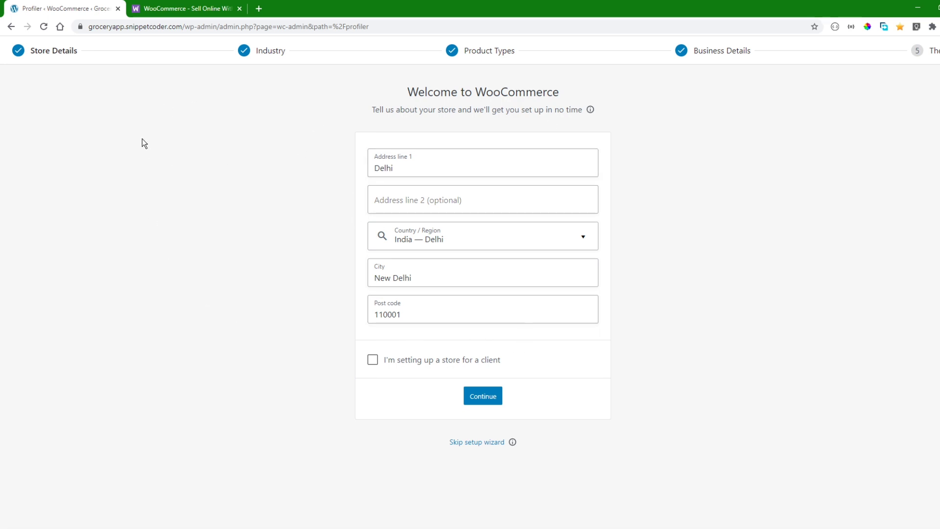
pyautogui.click(31, 52)
pyautogui.moveTo(413, 166); pyautogui.dragTo(338, 156)
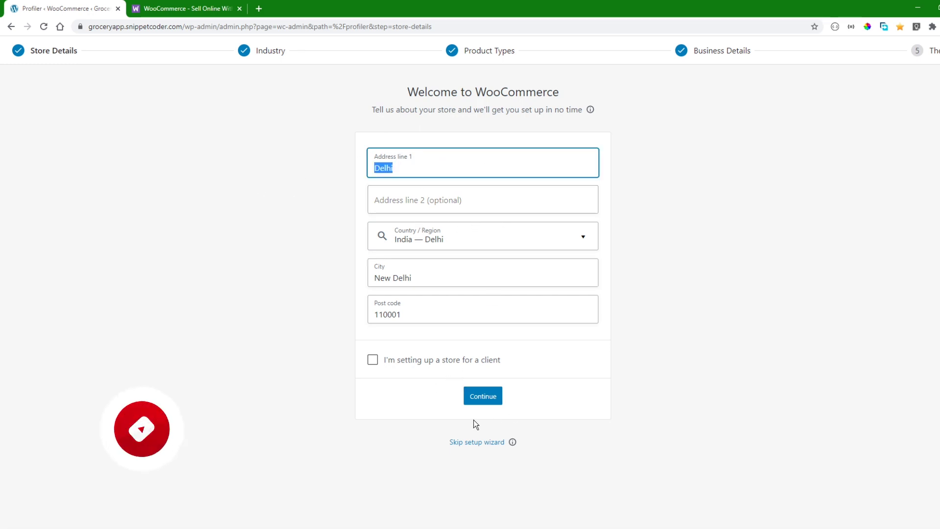
pyautogui.click(484, 399)
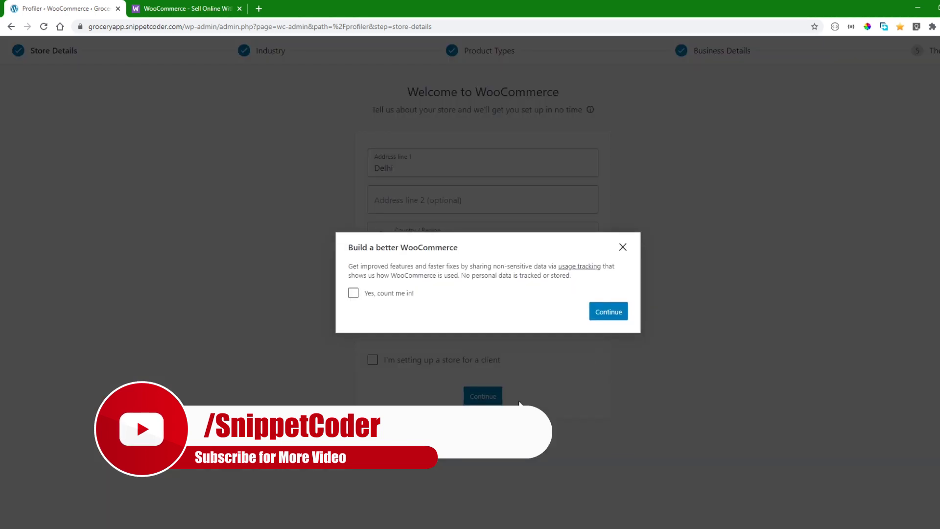
pyautogui.click(617, 314)
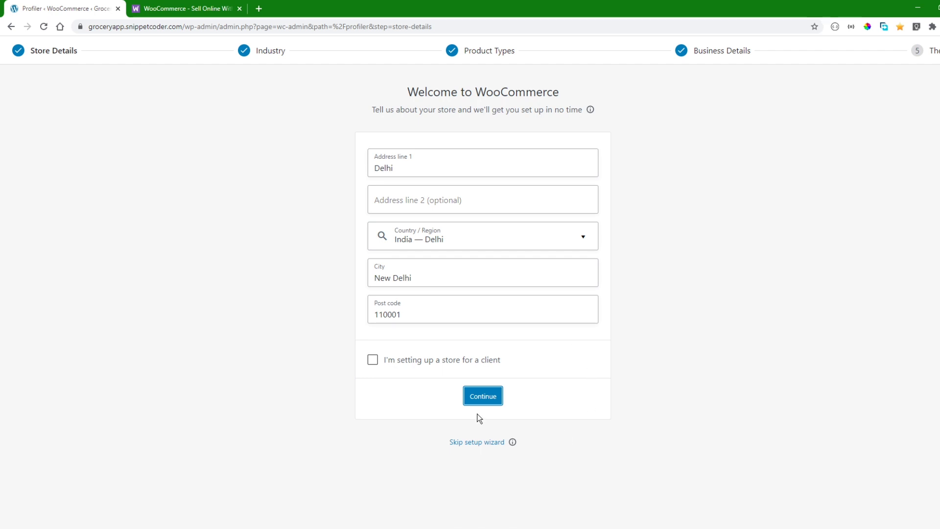
pyautogui.click(605, 395)
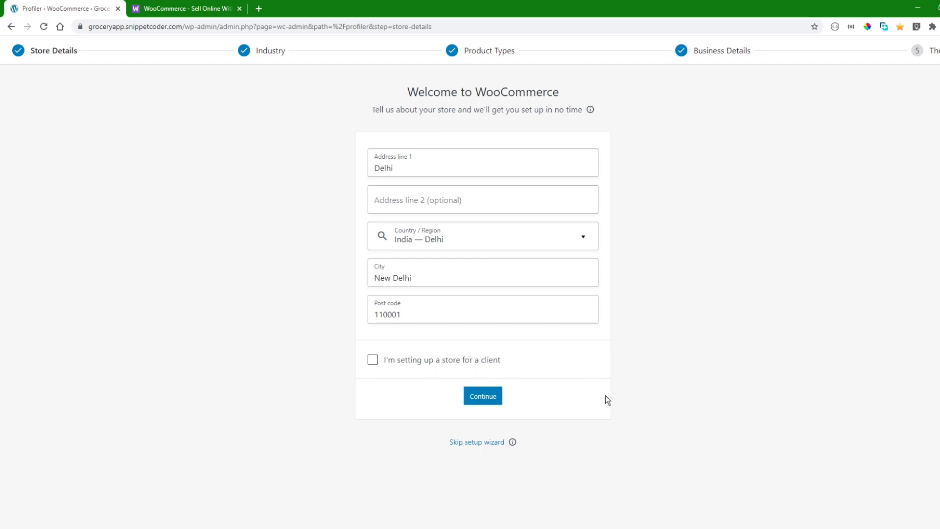
pyautogui.click(475, 399)
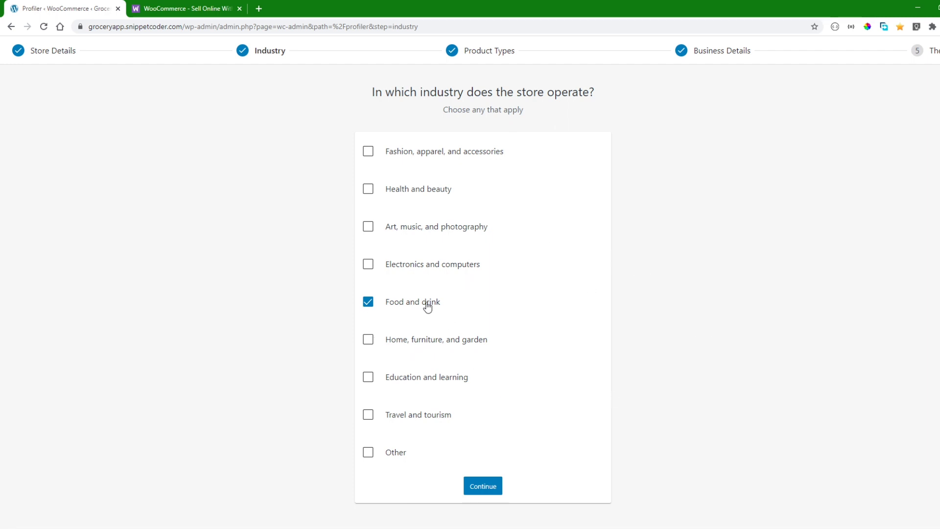
# Step: Keep Food and drink as the store's industry and Physical products as the product type, continuing past both wizard pages
pyautogui.click(369, 303)
pyautogui.click(369, 303)
pyautogui.click(487, 492)
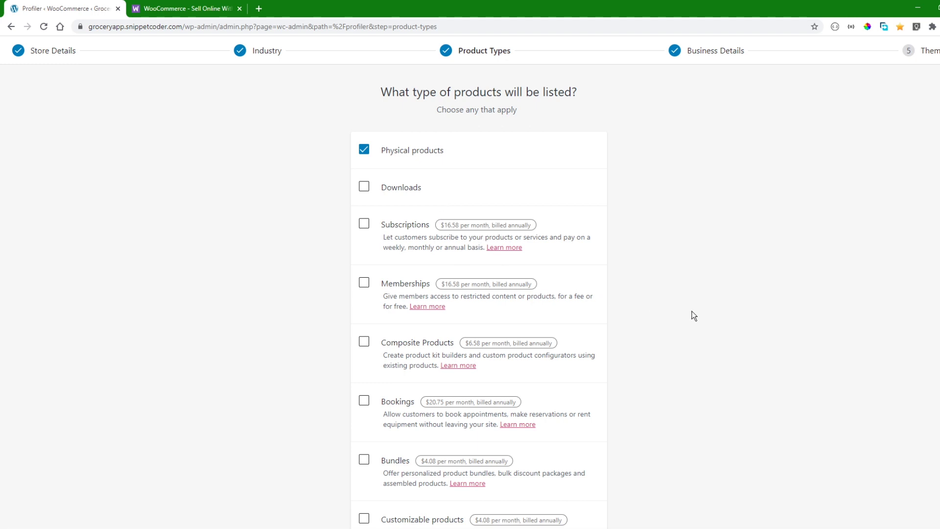
pyautogui.scroll(-2, 707, 451)
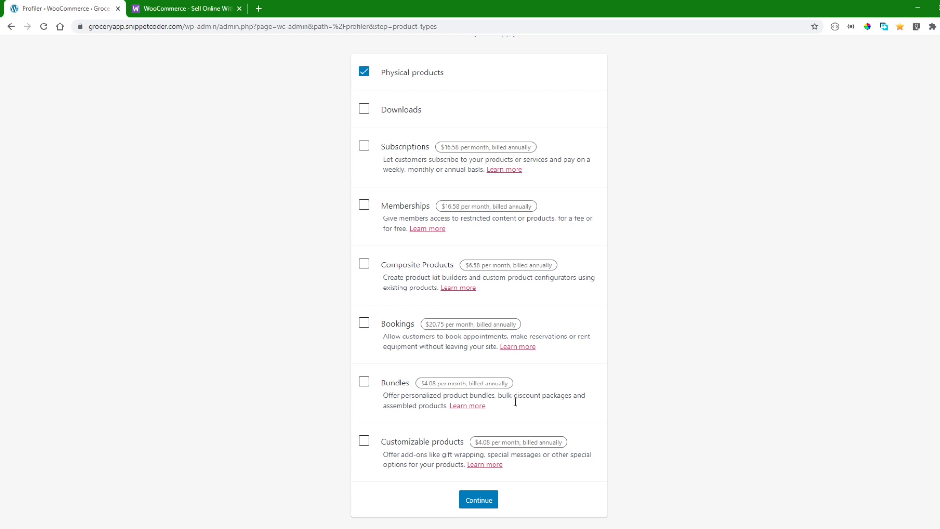
pyautogui.click(485, 502)
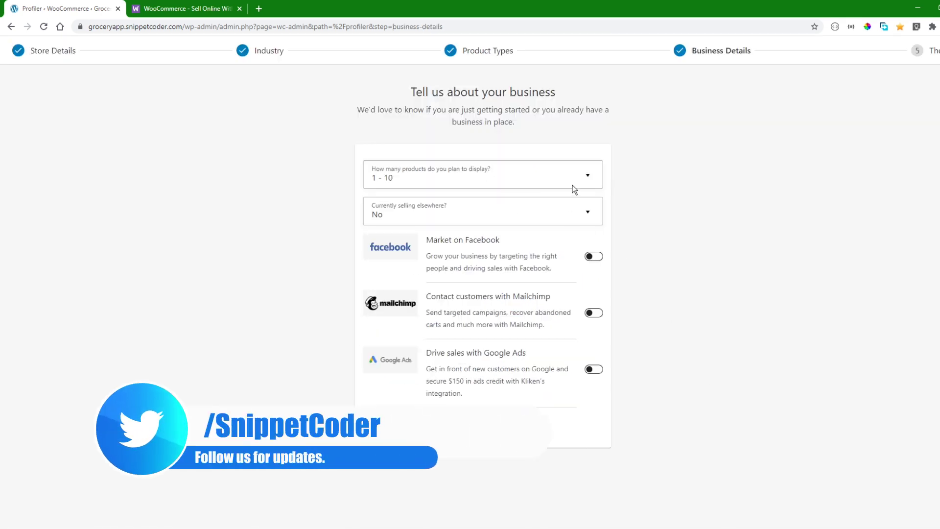
# Step: Set the business details to 1 - 10 products and No for currently selling elsewhere, leaving the marketing extensions off, and continue
pyautogui.click(548, 179)
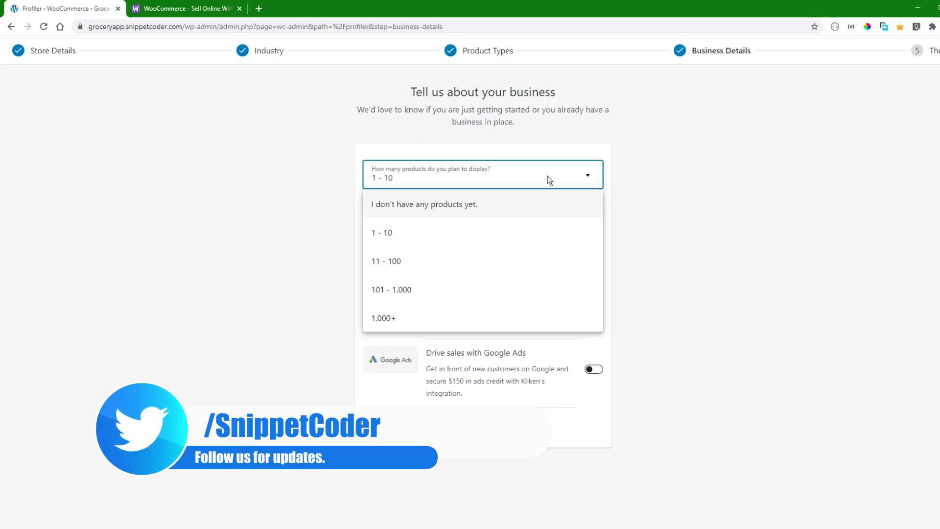
pyautogui.click(421, 241)
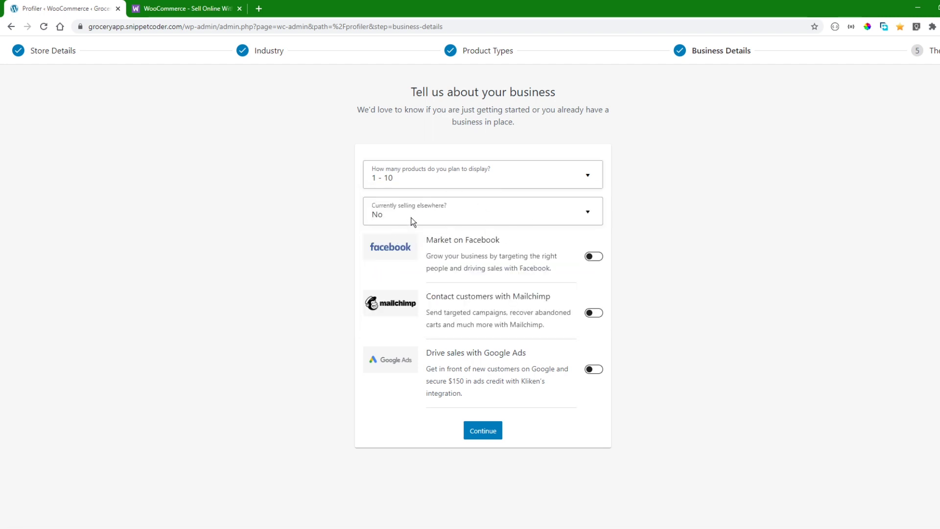
pyautogui.click(423, 212)
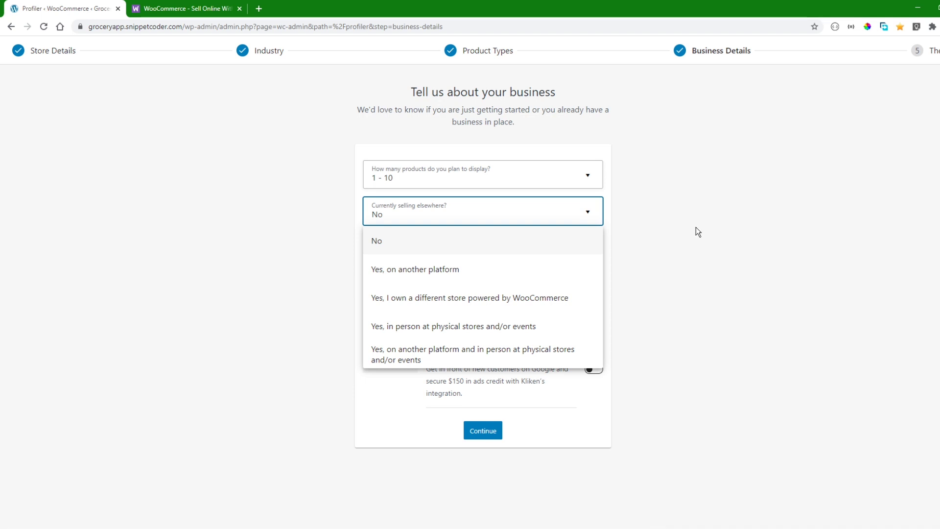
pyautogui.click(441, 241)
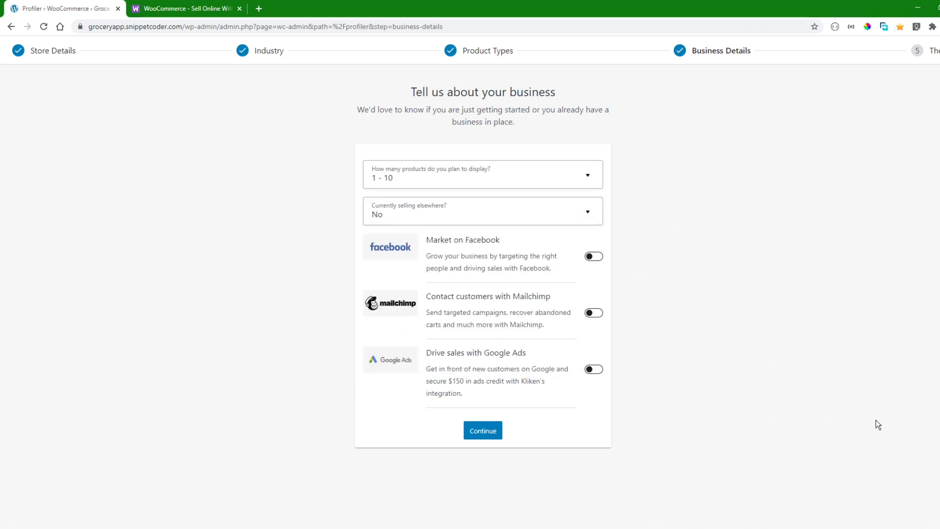
pyautogui.click(496, 434)
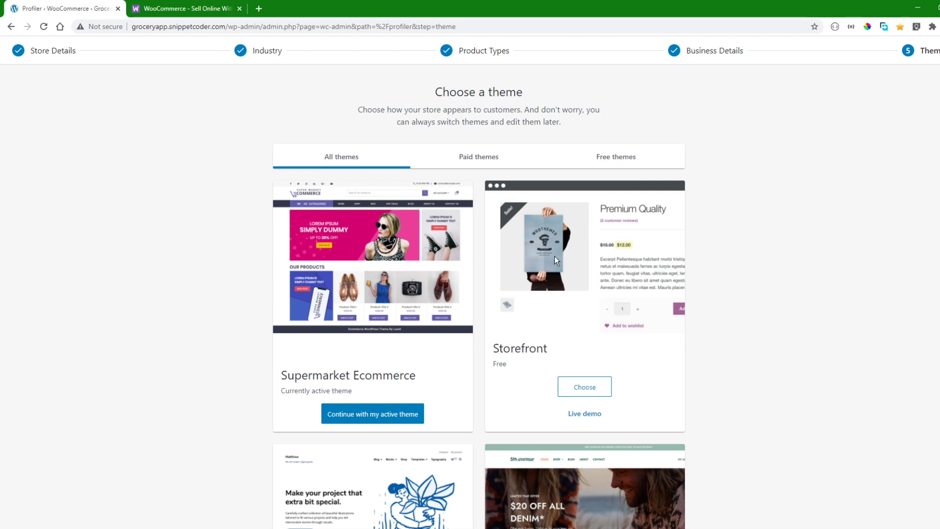
# Step: Choose the free Storefront theme for the store and decline the Jetpack and WooCommerce Services offer
pyautogui.scroll(-7, 479, 282)
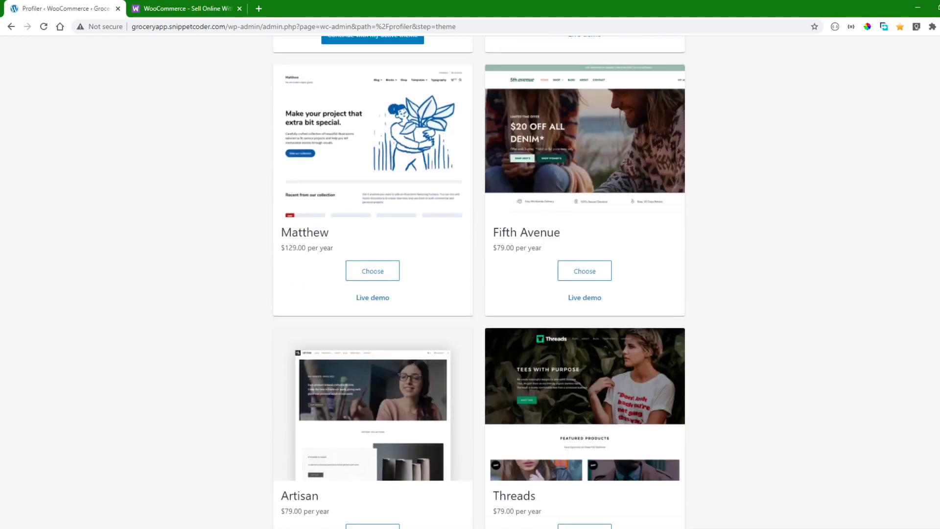
pyautogui.scroll(-5, 479, 282)
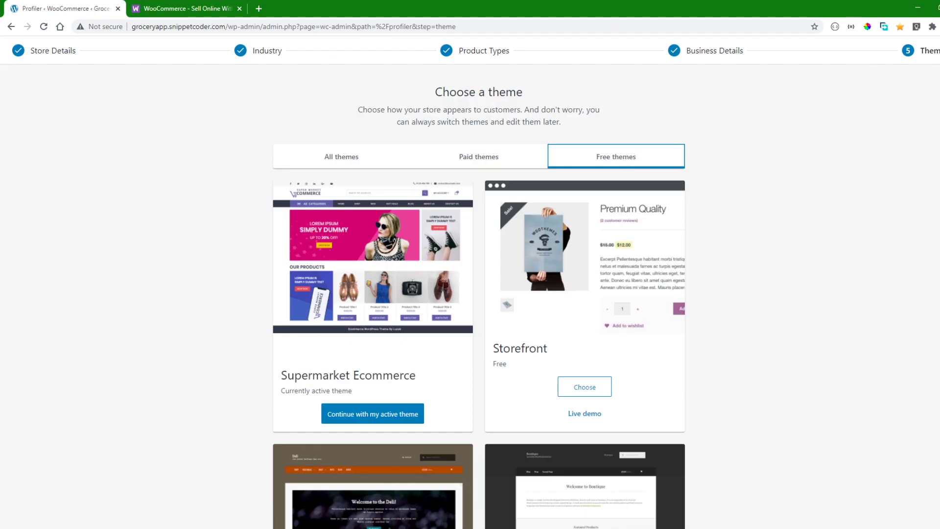
pyautogui.scroll(-3, 699, 248)
pyautogui.scroll(2, 699, 248)
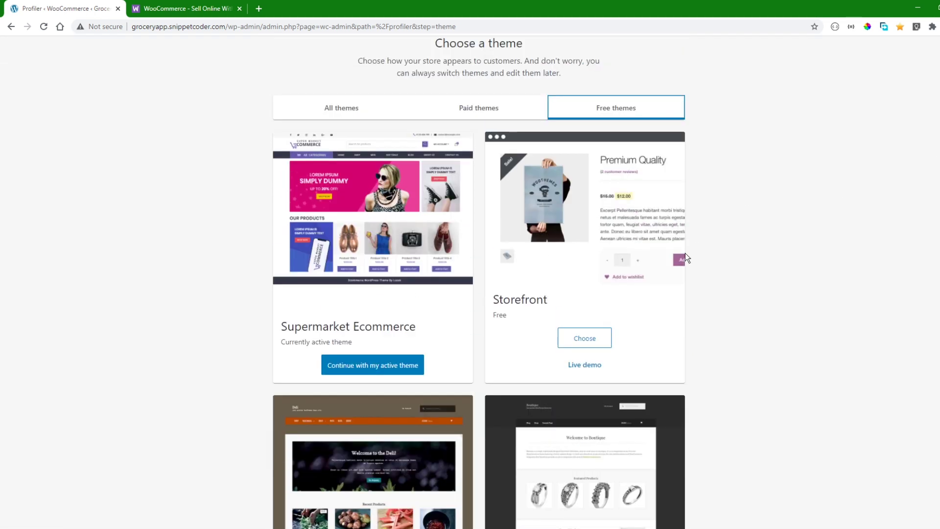
pyautogui.click(595, 344)
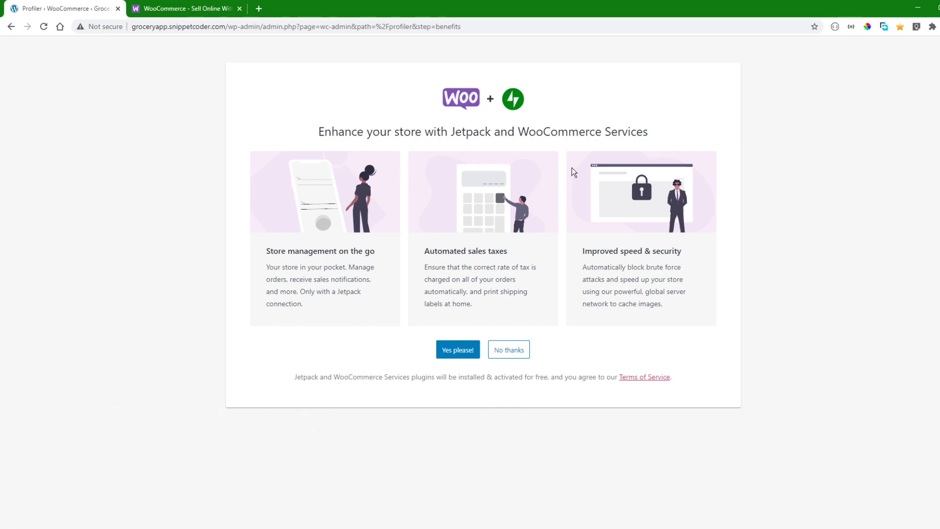
pyautogui.click(516, 352)
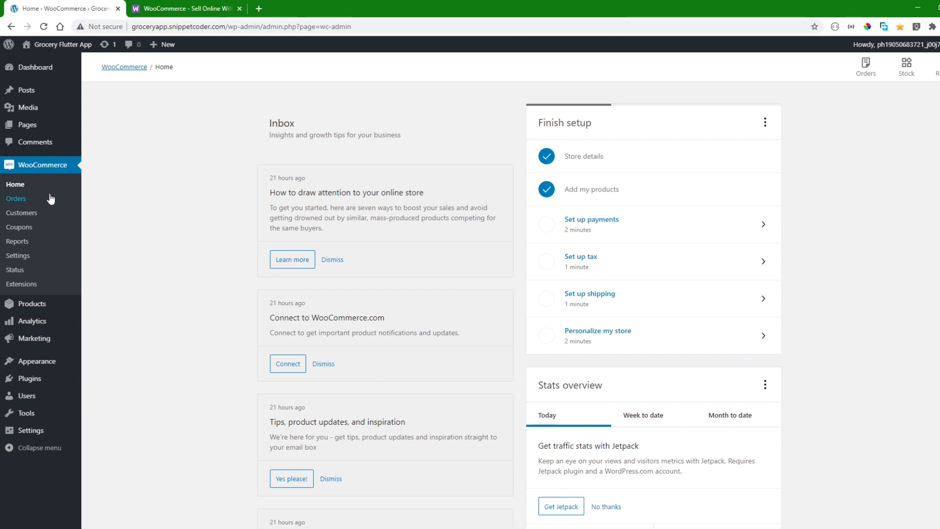
# Step: Examine the payment, tax and shipping setup tasks, returning to the WooCommerce home page after each
pyautogui.click(619, 226)
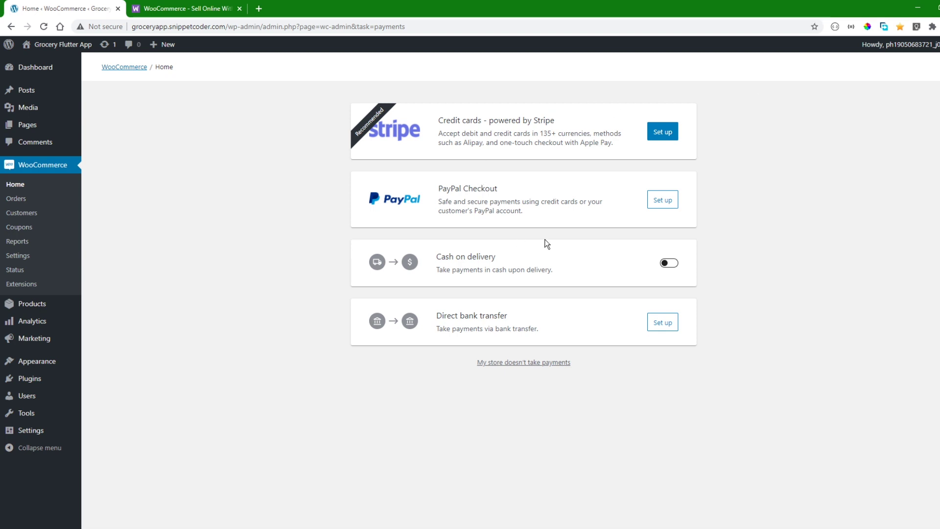
pyautogui.click(12, 28)
pyautogui.click(606, 270)
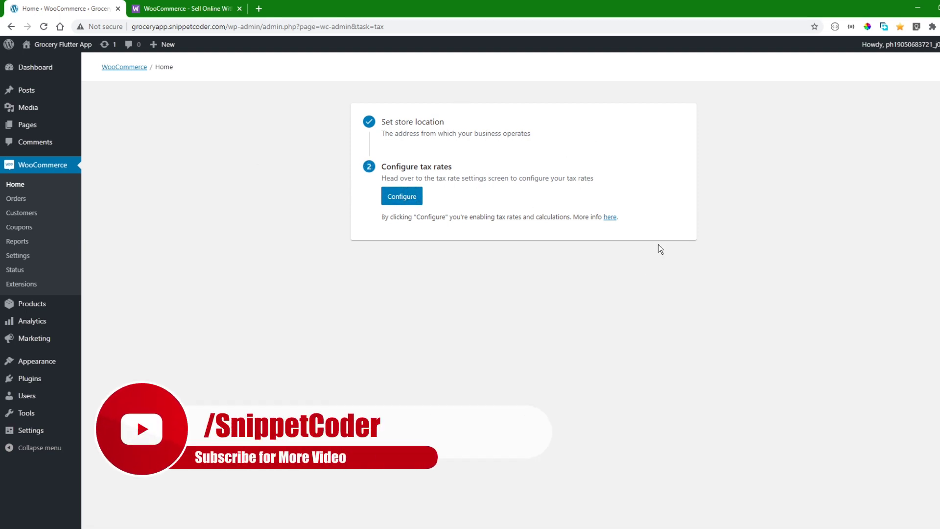
pyautogui.click(410, 200)
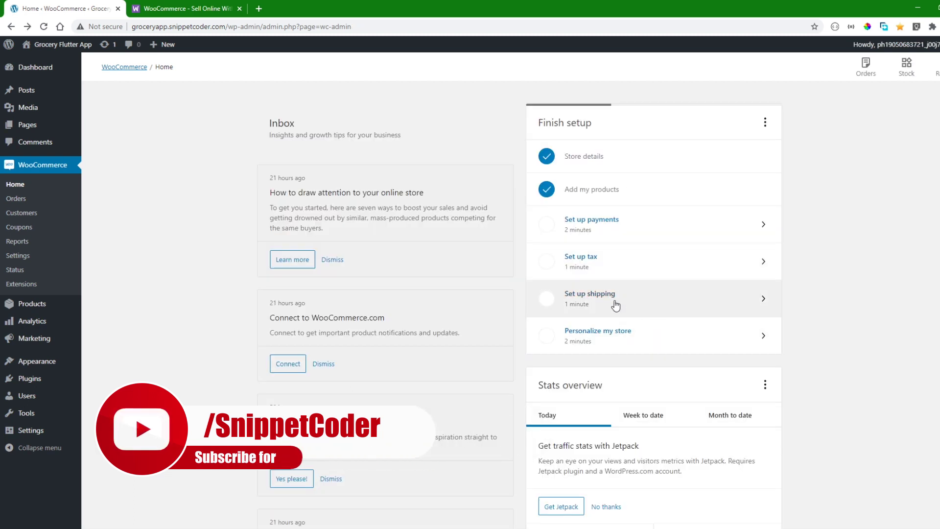
pyautogui.click(616, 304)
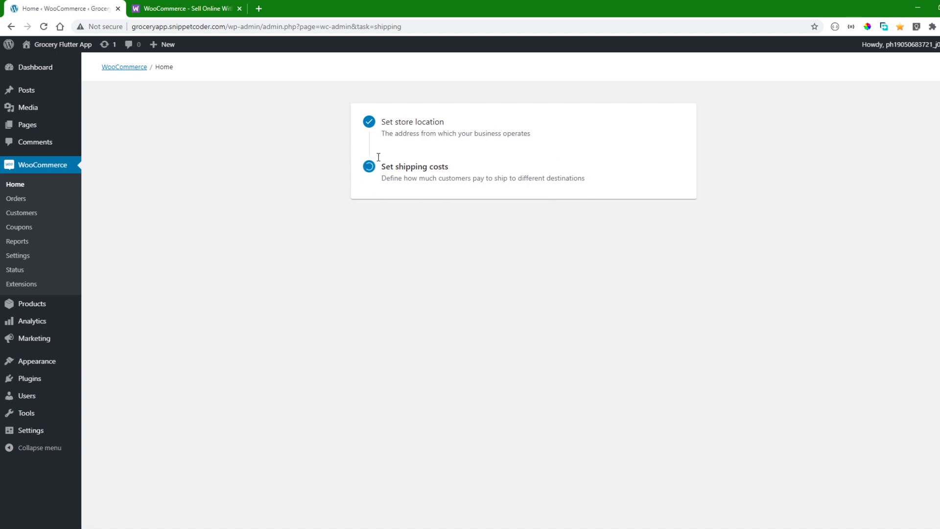
pyautogui.click(11, 26)
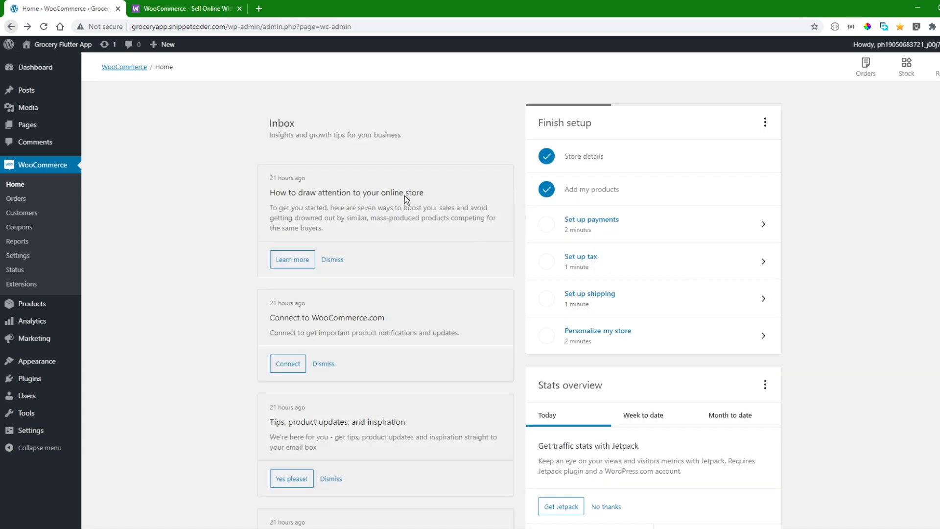
# Step: Review the homepage, logo and store notice options for personalizing the store, and return to the home page's stats overview
pyautogui.click(617, 342)
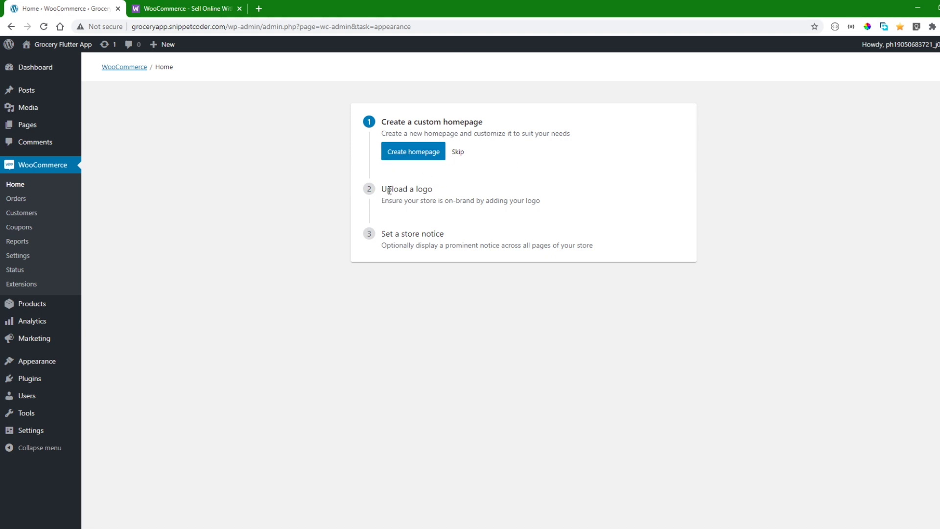
pyautogui.moveTo(381, 189); pyautogui.dragTo(507, 193)
pyautogui.moveTo(381, 233); pyautogui.dragTo(459, 234)
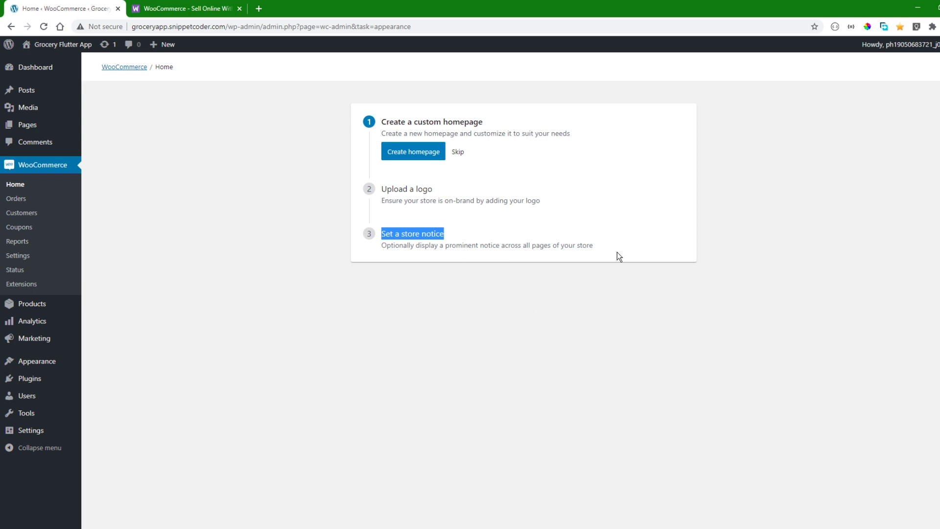
pyautogui.click(10, 26)
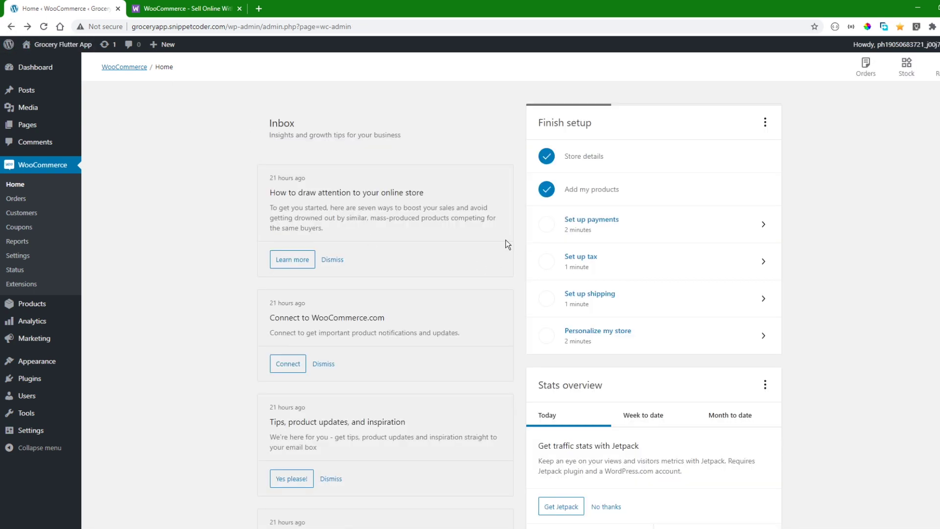
pyautogui.scroll(-2, 934, 239)
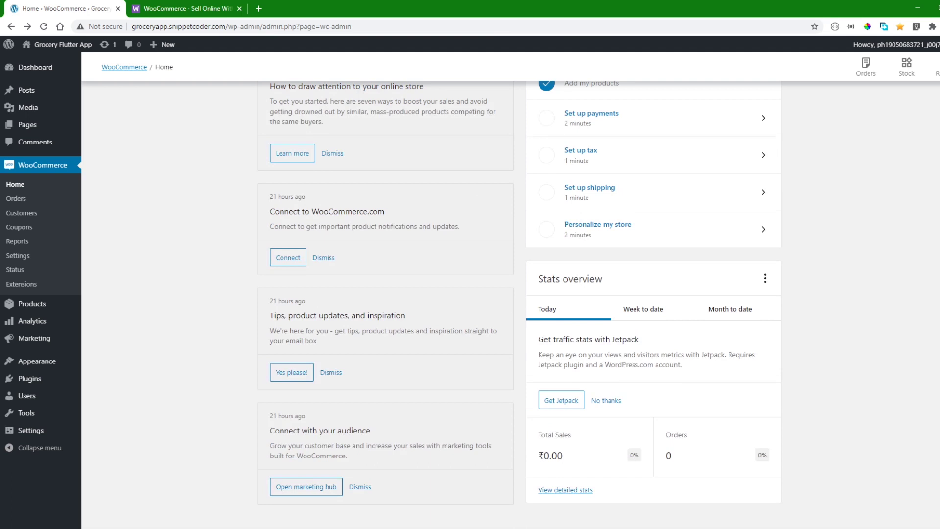
# Step: Start a new product from the product list and name it "Savour Poha 400g"
pyautogui.scroll(2, 934, 239)
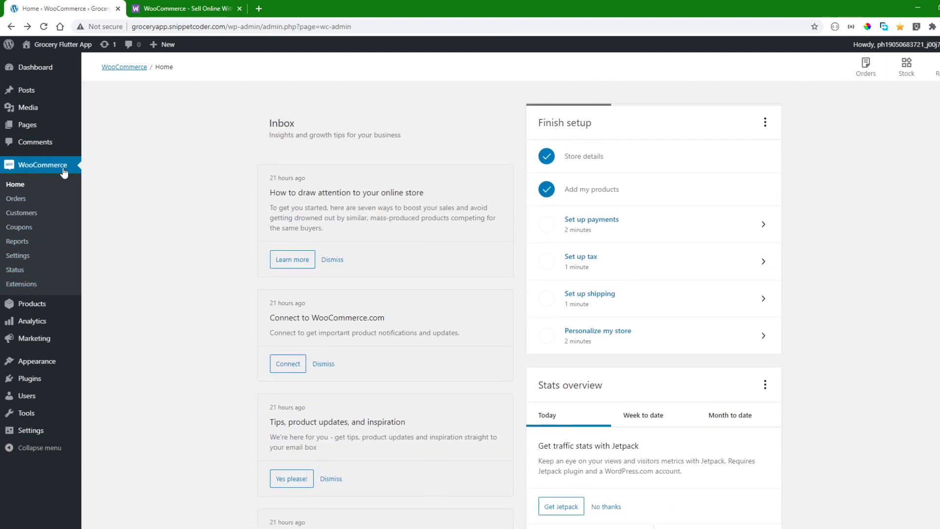
pyautogui.moveTo(36, 314)
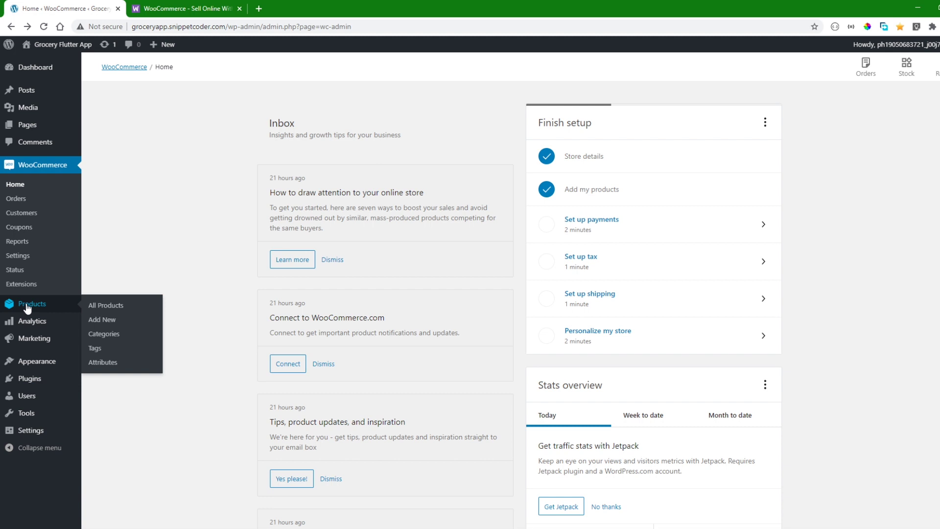
pyautogui.click(87, 309)
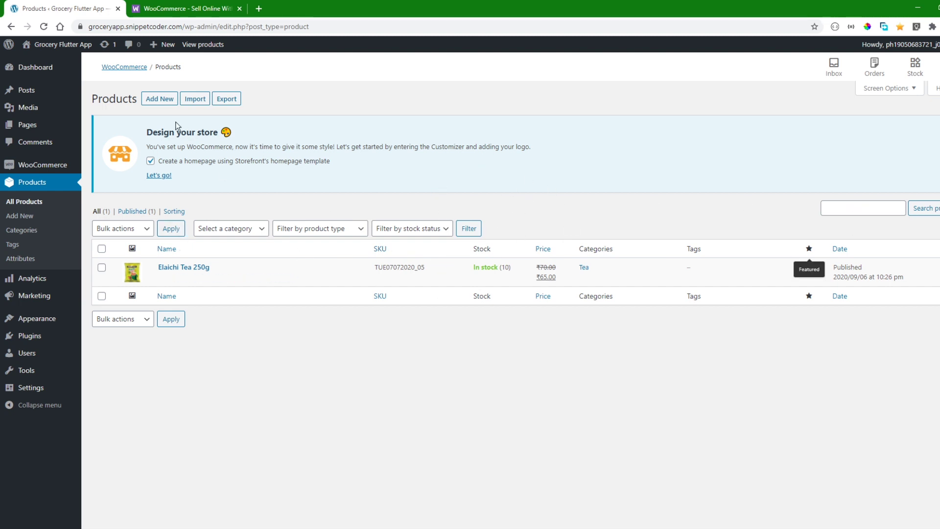
pyautogui.click(162, 100)
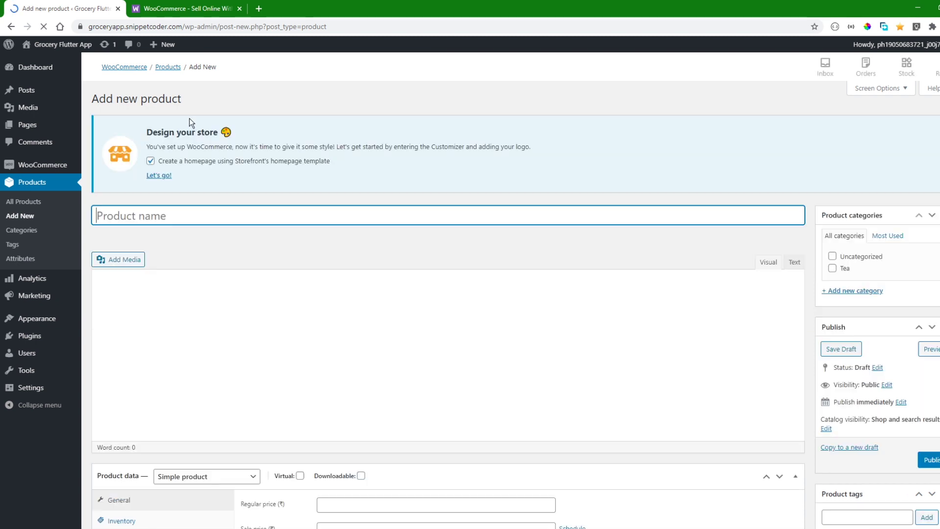
pyautogui.click(147, 220)
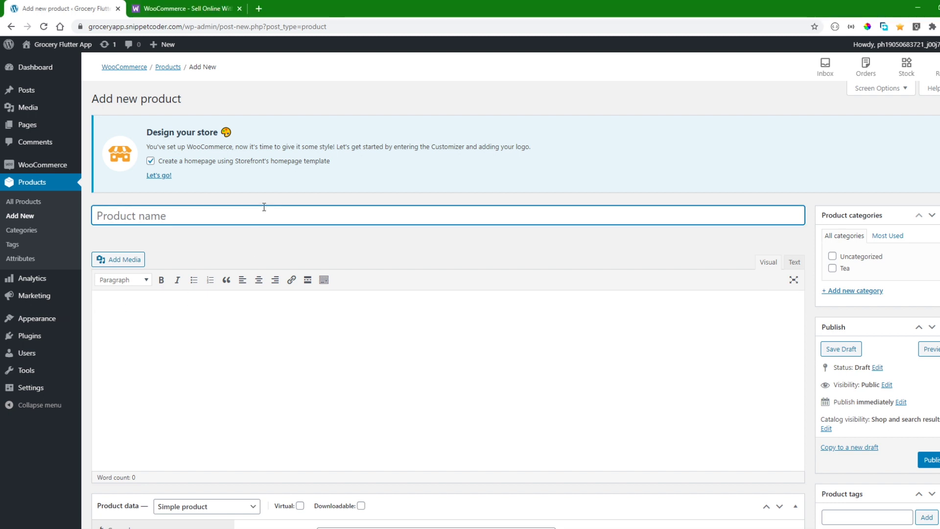
pyautogui.write('Savour Poha 400g')
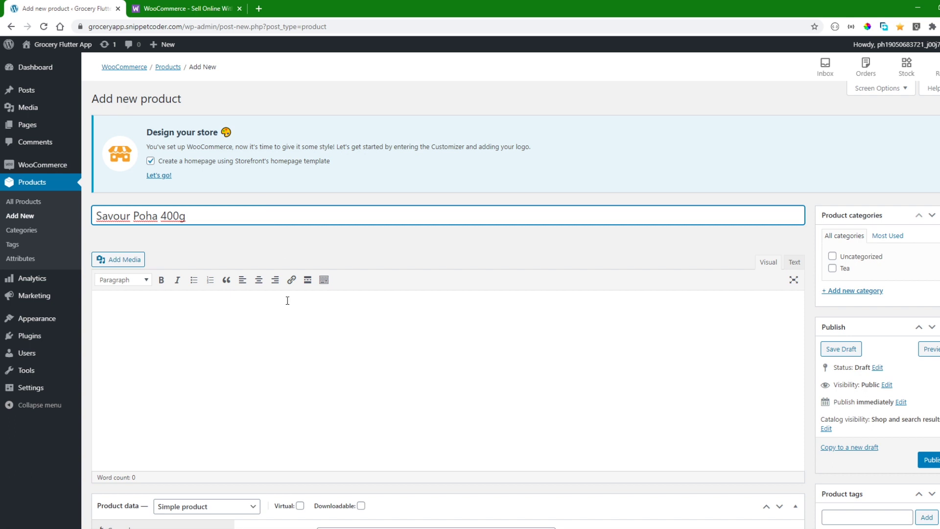
# Step: Copy the product name "Savour Poha 400g" into the main product description
pyautogui.click(249, 330)
pyautogui.click(205, 211)
pyautogui.hotkey('ctrl', 'a')
pyautogui.hotkey('ctrl', 'c')
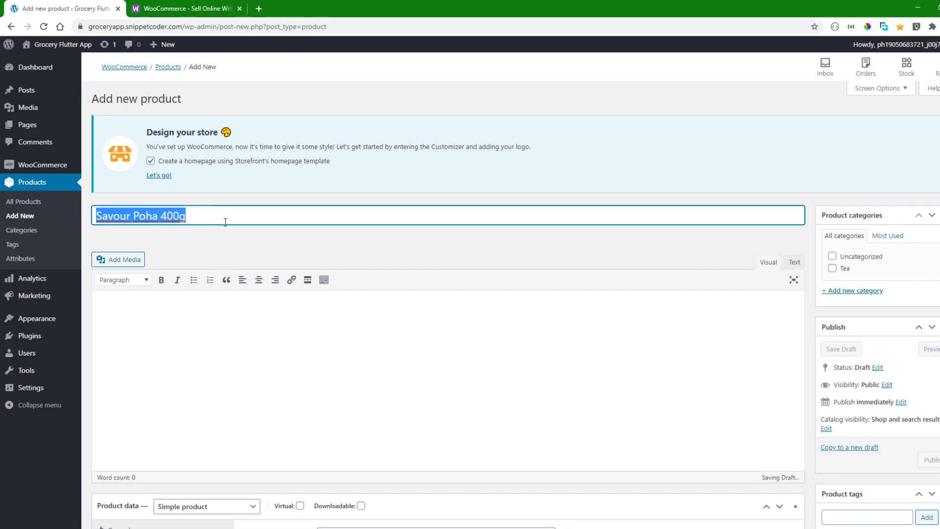
pyautogui.click(294, 350)
pyautogui.hotkey('ctrl', 'v')
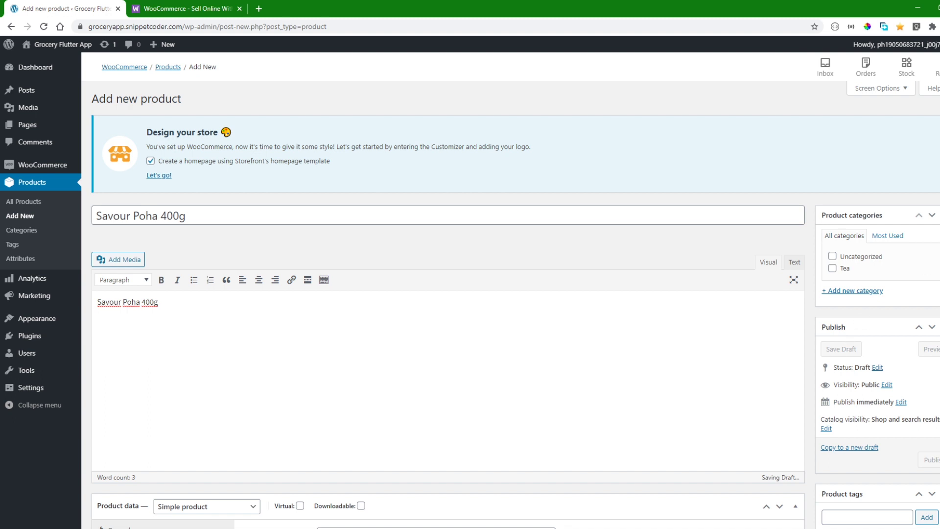
# Step: Create a new product category named Breakfast and assign it to the product
pyautogui.scroll(-2, 512, 304)
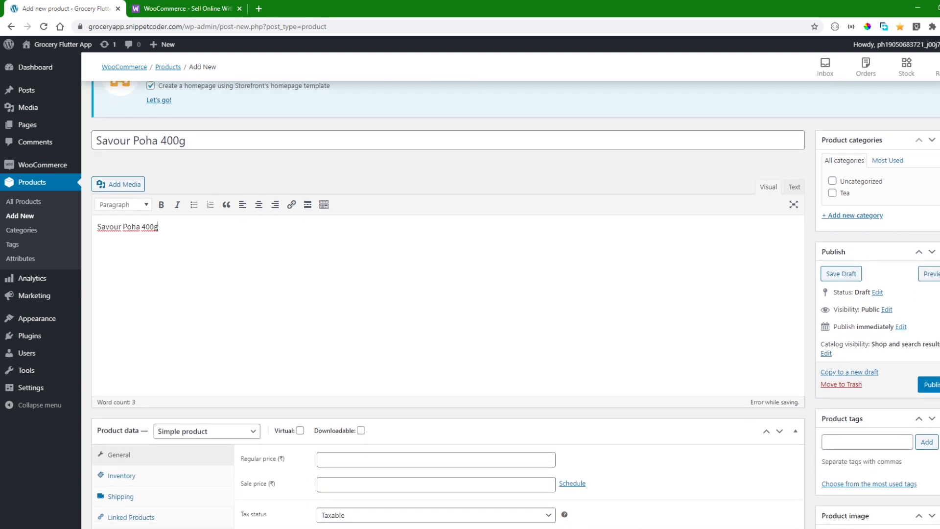
pyautogui.click(864, 216)
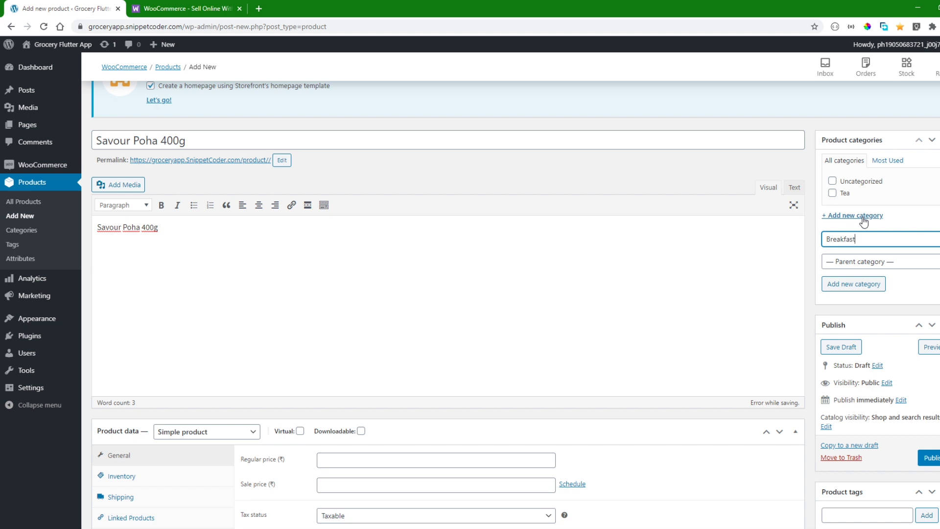
pyautogui.click(858, 283)
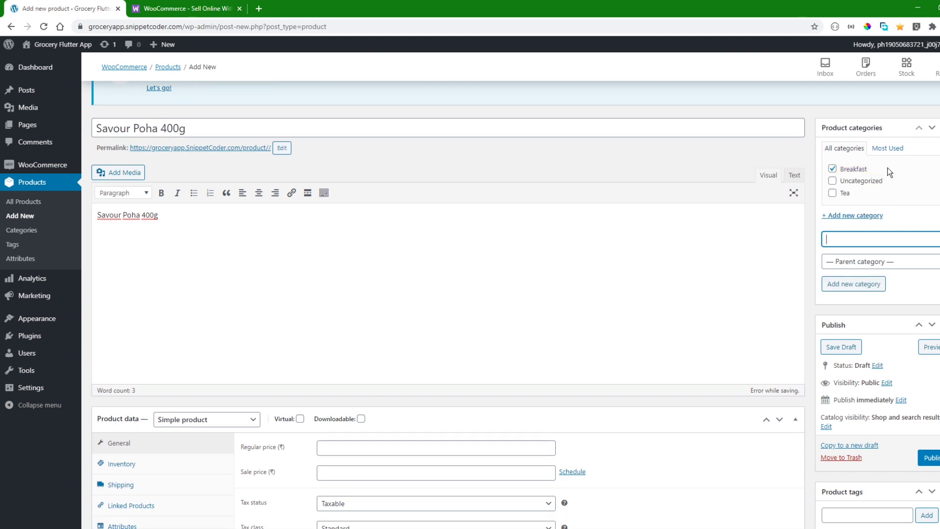
# Step: Set the product's regular price to 60 and its sale price to 50
pyautogui.scroll(-2, 778, 334)
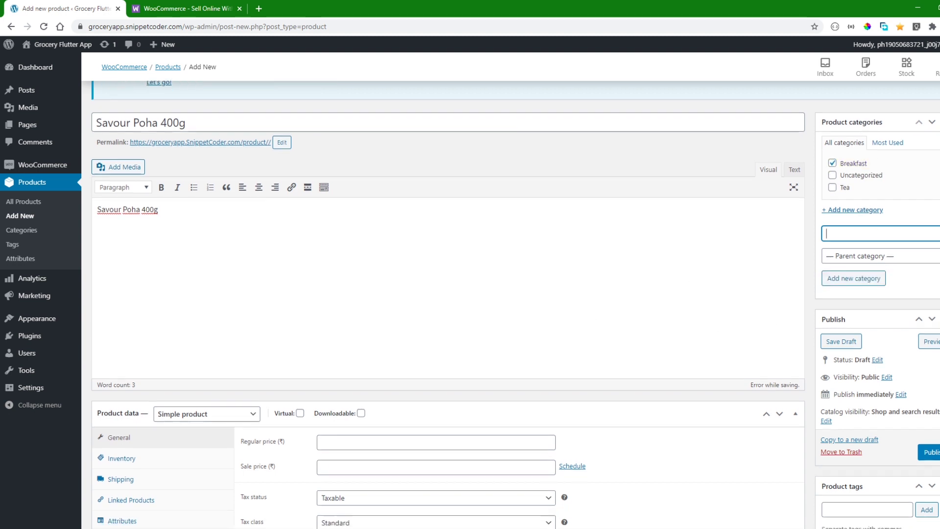
pyautogui.scroll(-1, 440, 294)
pyautogui.click(375, 272)
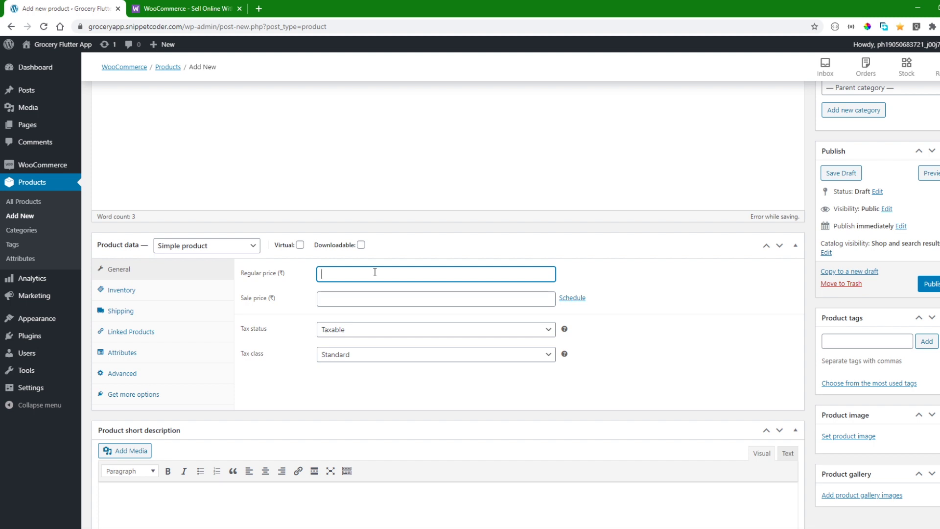
pyautogui.write('60')
pyautogui.click(364, 299)
pyautogui.write('50')
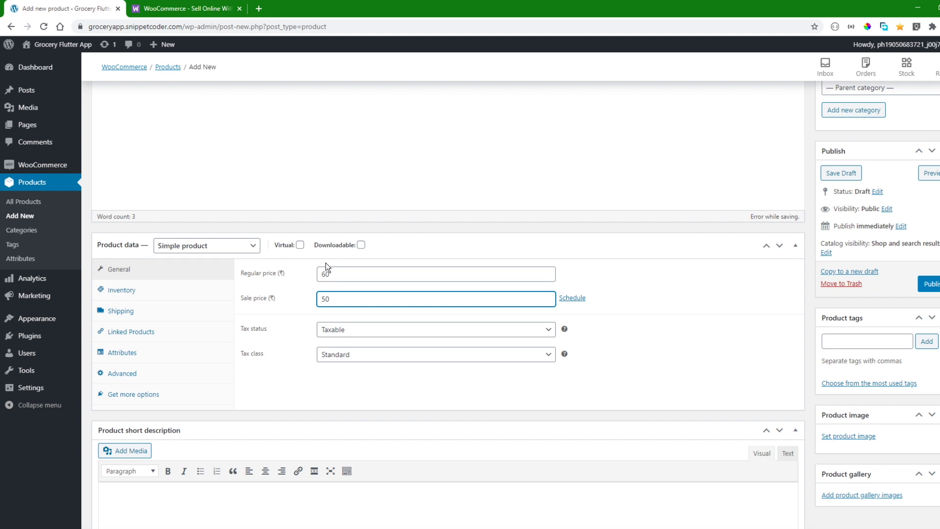
pyautogui.moveTo(354, 281); pyautogui.dragTo(243, 261)
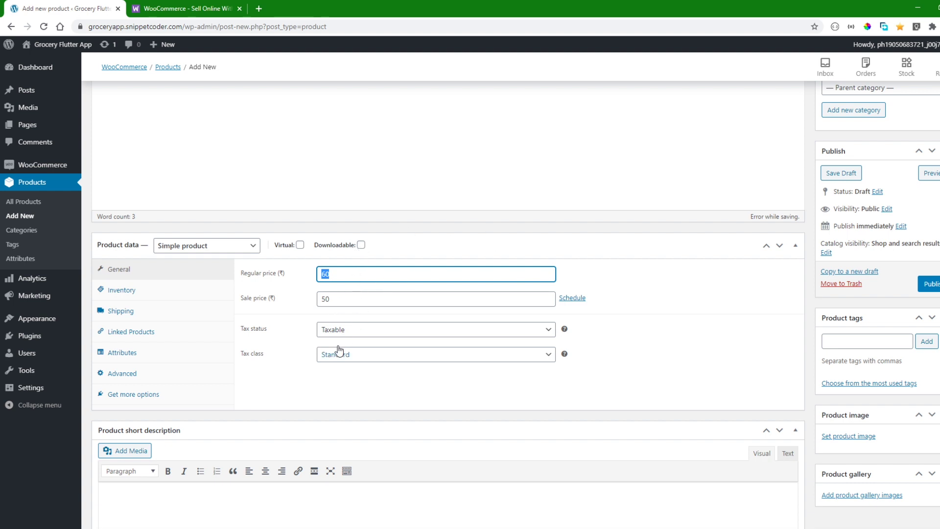
# Step: Set the product's SKU to SUN170720_25, enable stock management at product level and set the stock quantity to 10
pyautogui.click(133, 294)
pyautogui.click(365, 273)
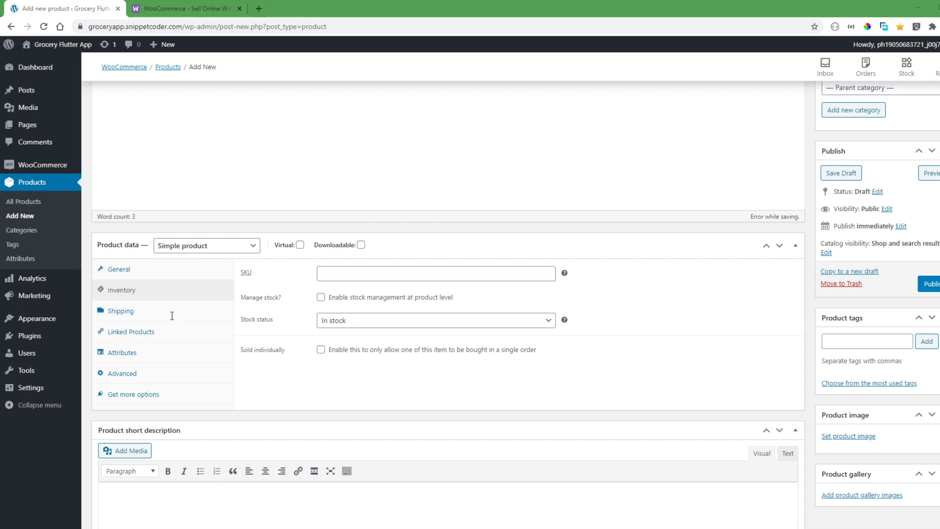
pyautogui.hotkey('alt', 'Tab')
pyautogui.write('SUN170720_25')
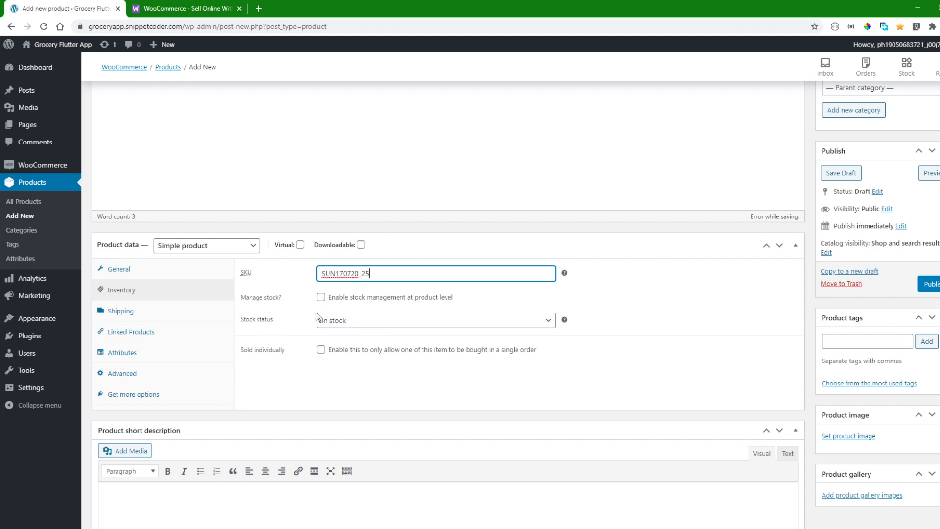
pyautogui.click(321, 298)
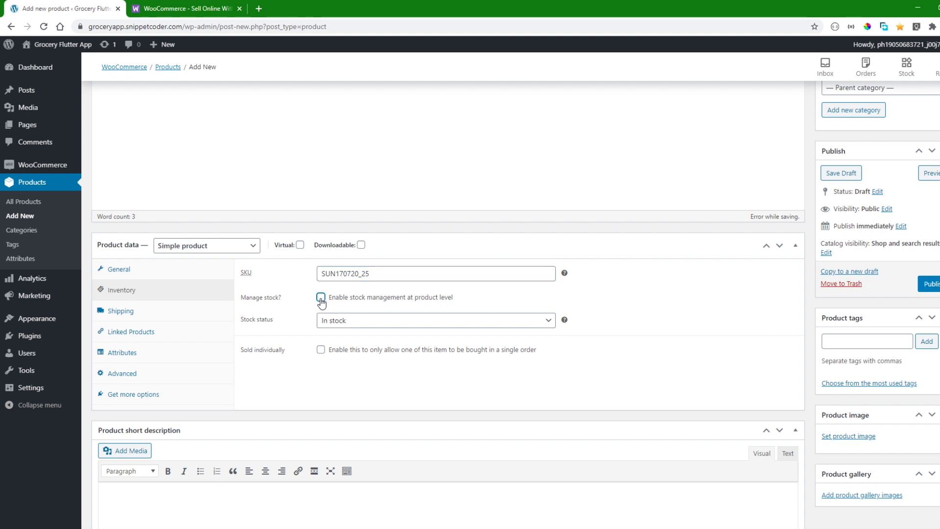
pyautogui.doubleClick(367, 320)
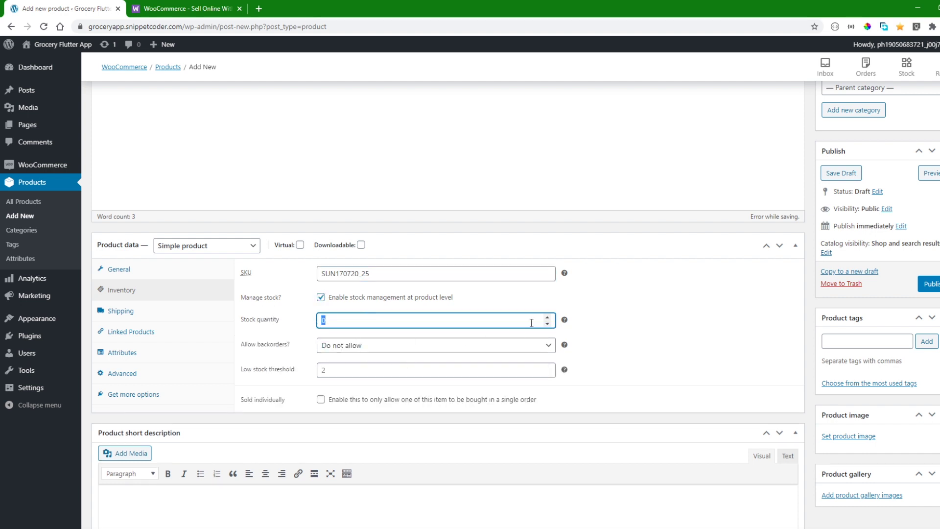
pyautogui.write('10')
pyautogui.click(343, 376)
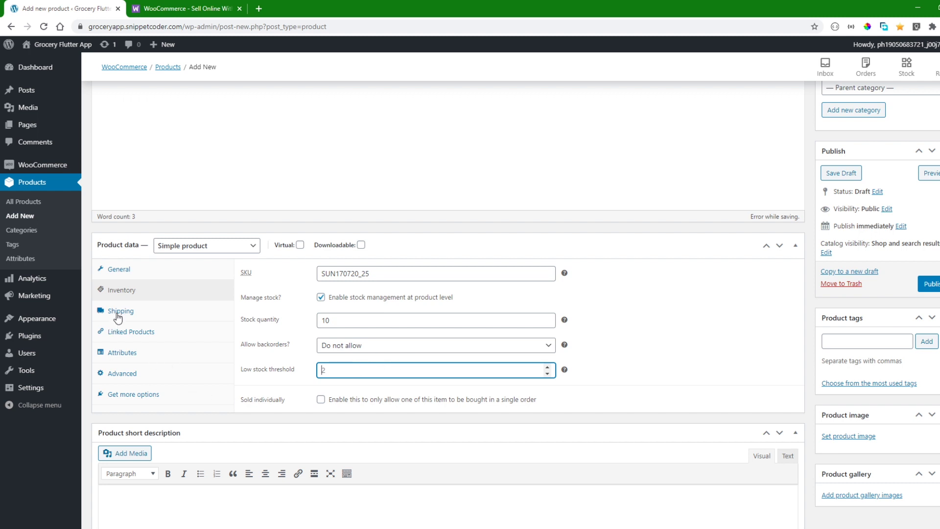
# Step: Review the product's linked products, attributes, advanced settings and recommended extensions, and return to the general pricing data
pyautogui.click(119, 332)
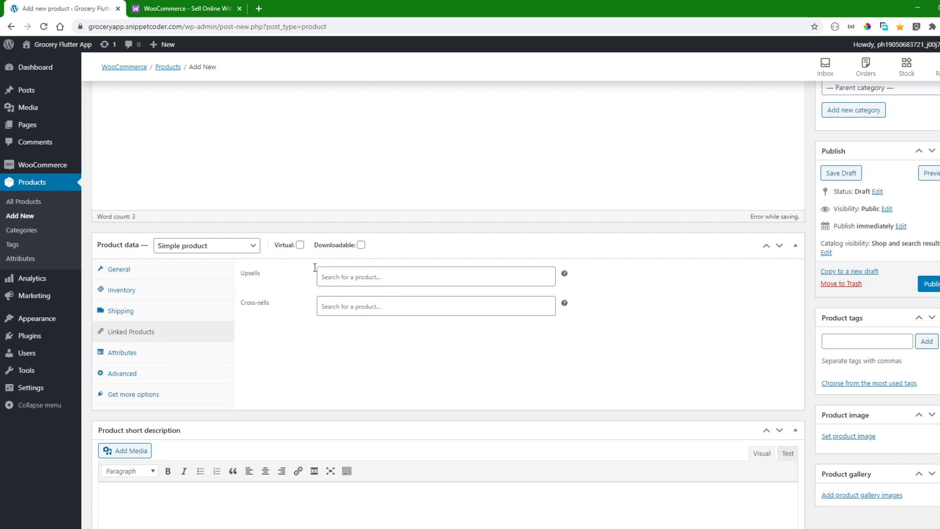
pyautogui.click(133, 357)
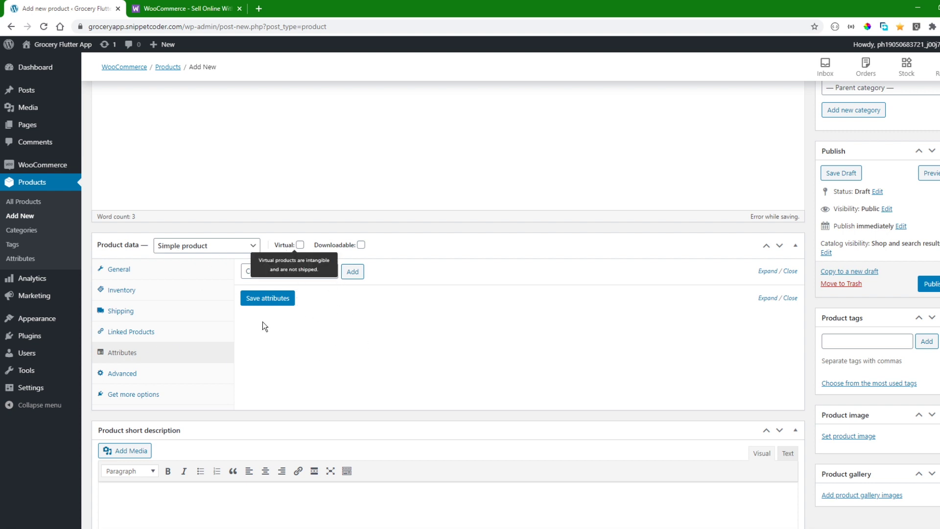
pyautogui.click(143, 376)
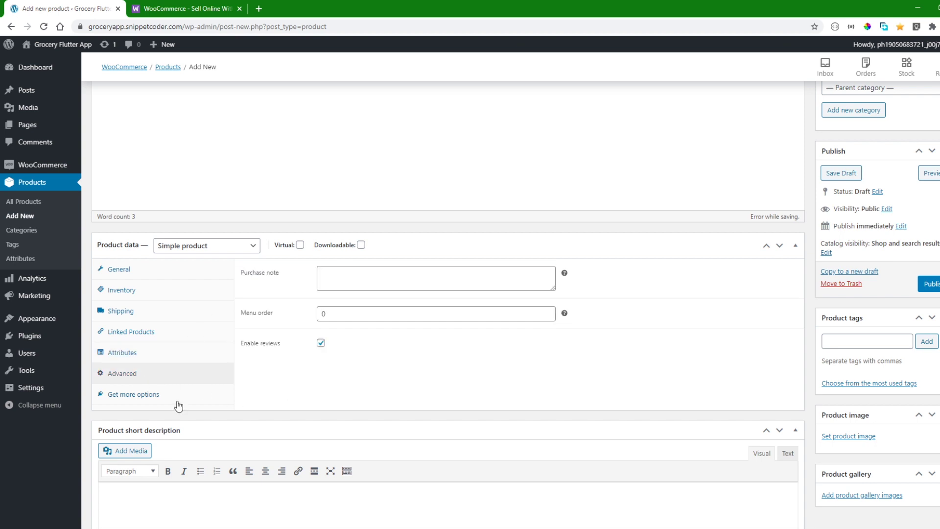
pyautogui.click(140, 397)
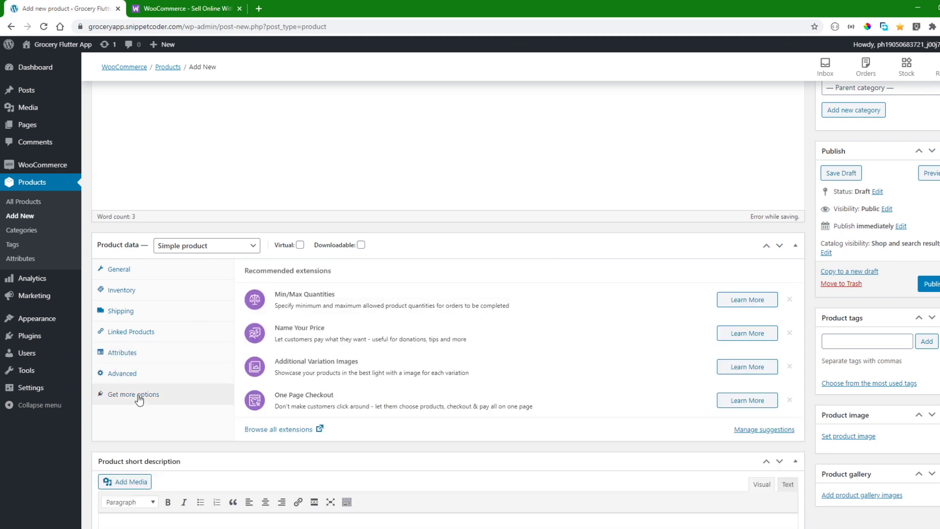
pyautogui.click(114, 267)
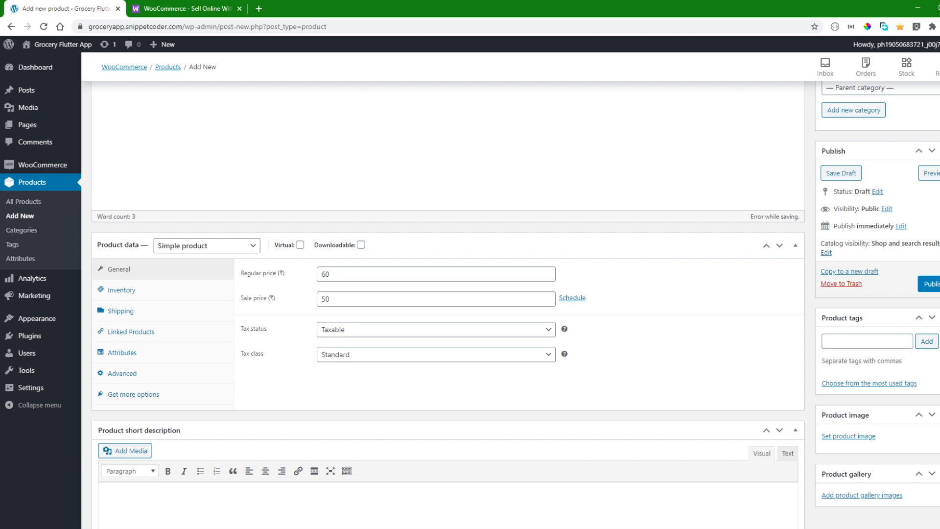
# Step: Enter "Savour Poha 400g" as the product short description
pyautogui.scroll(-3, 448, 294)
pyautogui.click(230, 392)
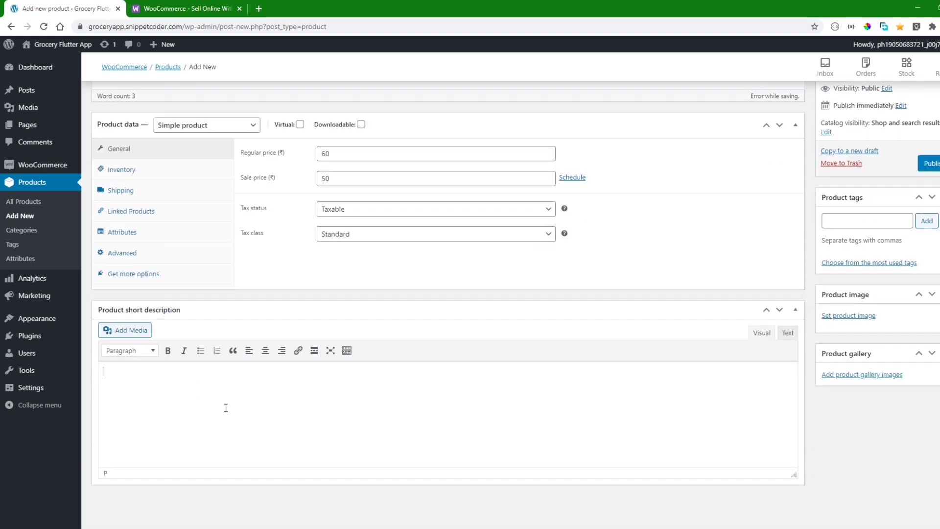
pyautogui.write('SUN170720_25')
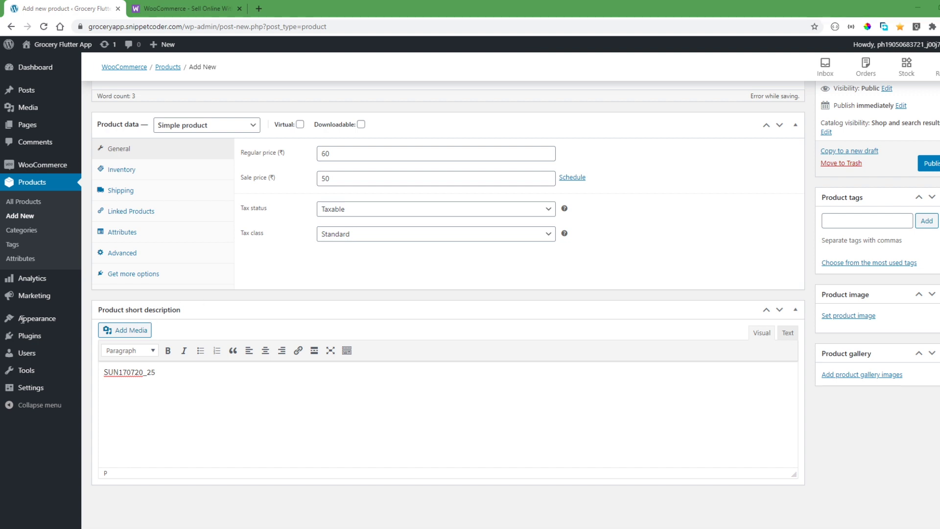
pyautogui.click(293, 384)
pyautogui.hotkey('ctrl', 'a')
pyautogui.hotkey('ctrl', 'v')
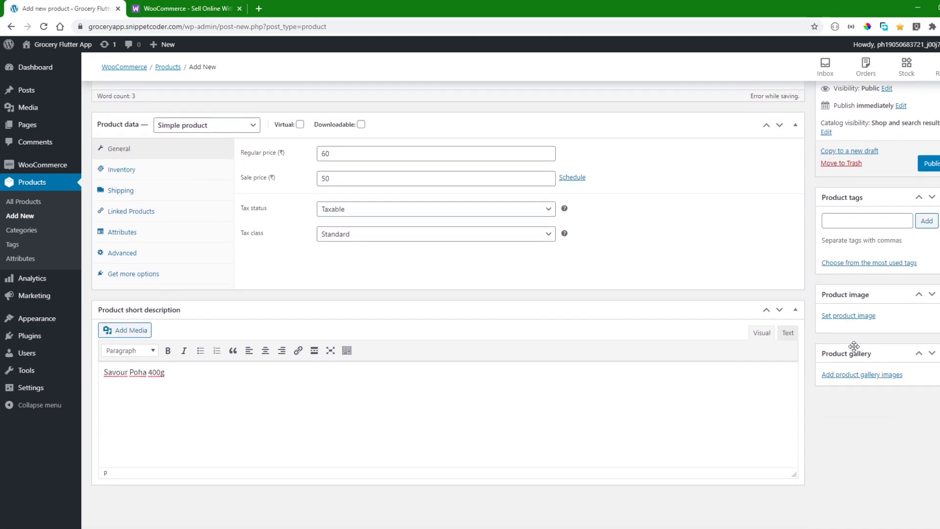
# Step: Upload SUN170720_25.jpg to the media library and set it as the product image
pyautogui.click(852, 317)
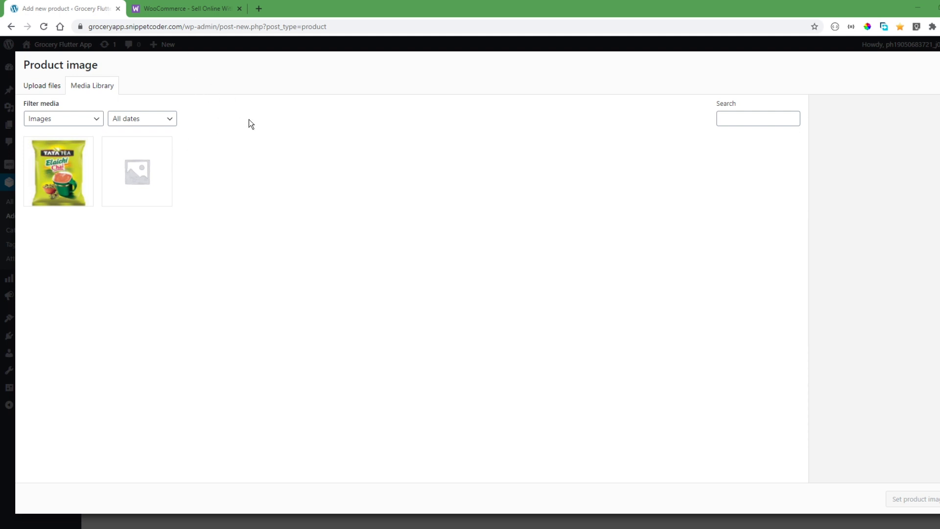
pyautogui.moveTo(401, 343); pyautogui.dragTo(396, 269)
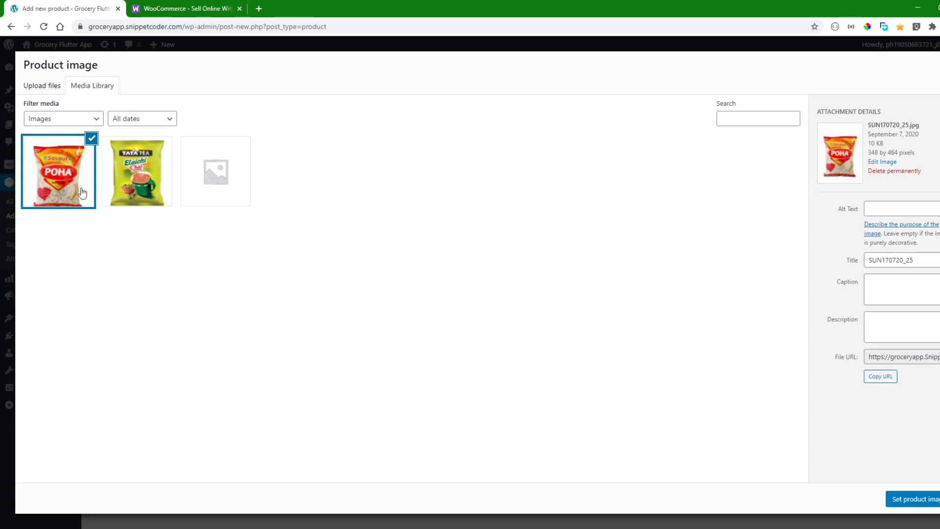
pyautogui.click(912, 507)
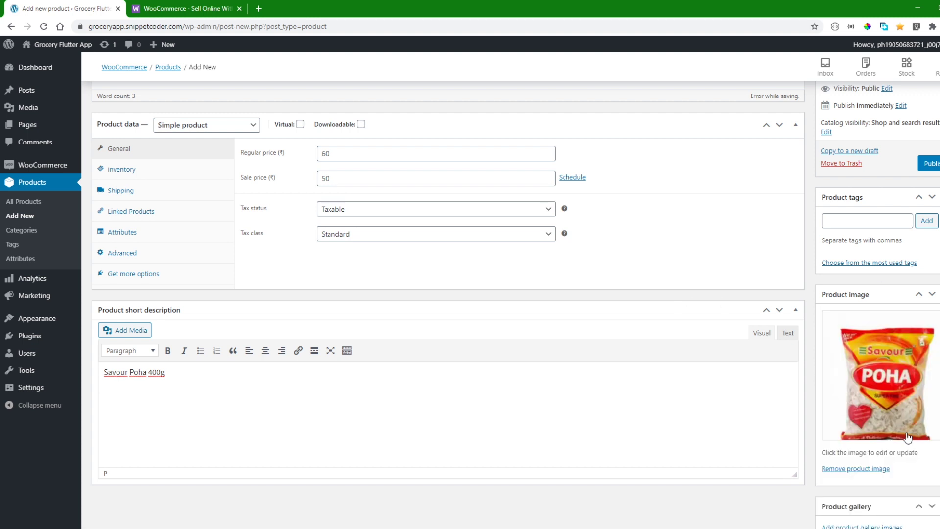
# Step: Save the product as a draft and preview its store page, checking the displayed product title
pyautogui.scroll(5, 448, 303)
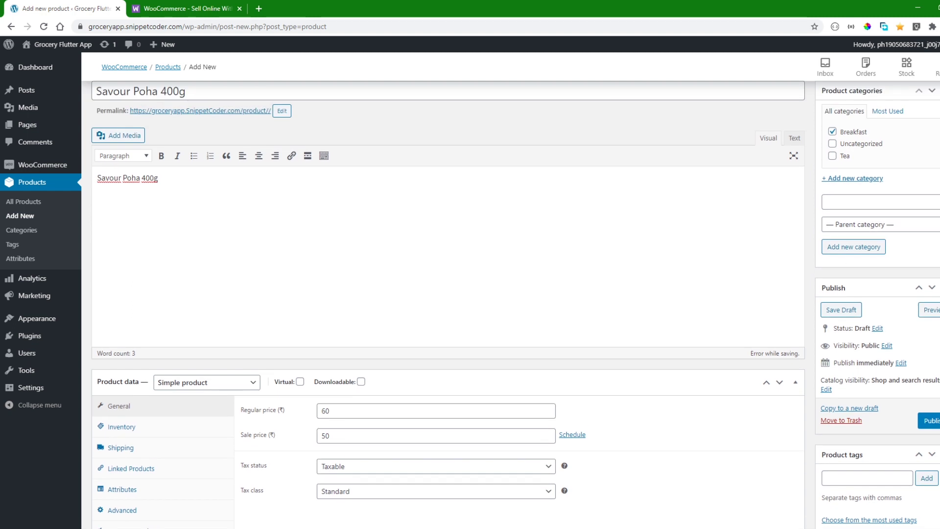
pyautogui.click(827, 314)
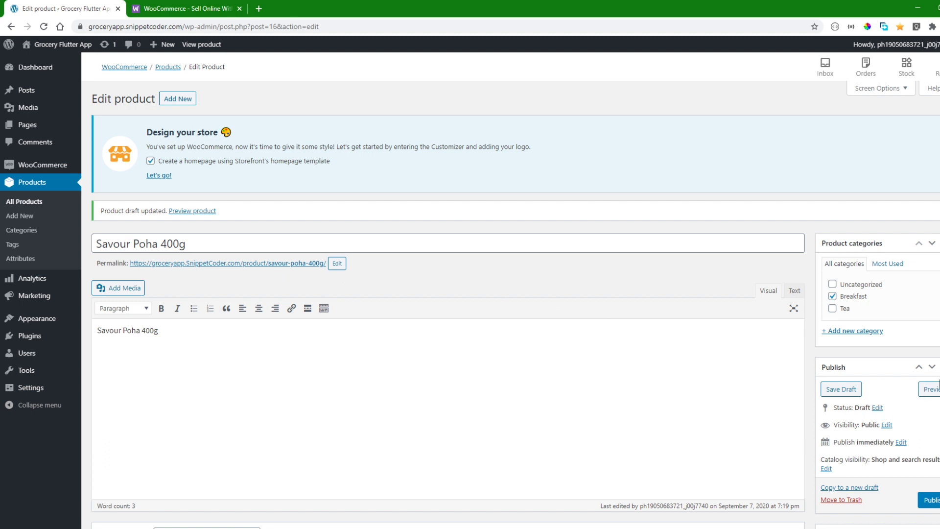
pyautogui.click(933, 390)
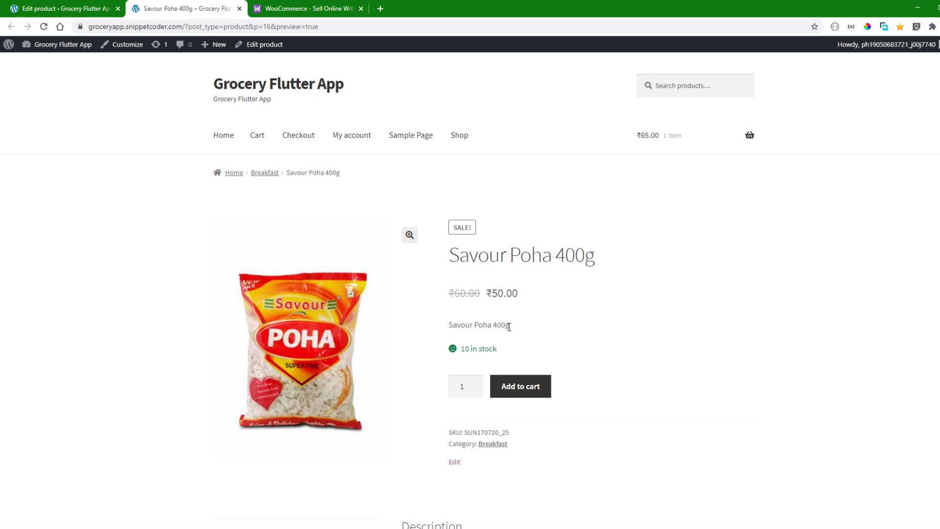
pyautogui.moveTo(459, 254); pyautogui.dragTo(648, 258)
pyautogui.moveTo(447, 255); pyautogui.dragTo(628, 266)
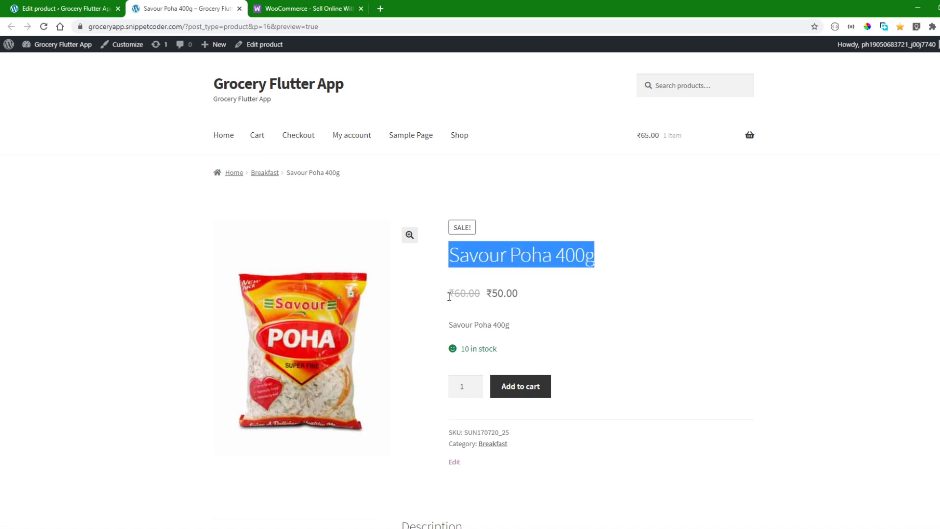
# Step: Check the previewed product's regular and sale prices, short description, stock, SKU, category and full description
pyautogui.moveTo(450, 294); pyautogui.dragTo(431, 522)
pyautogui.click(479, 293)
pyautogui.doubleClick(478, 293)
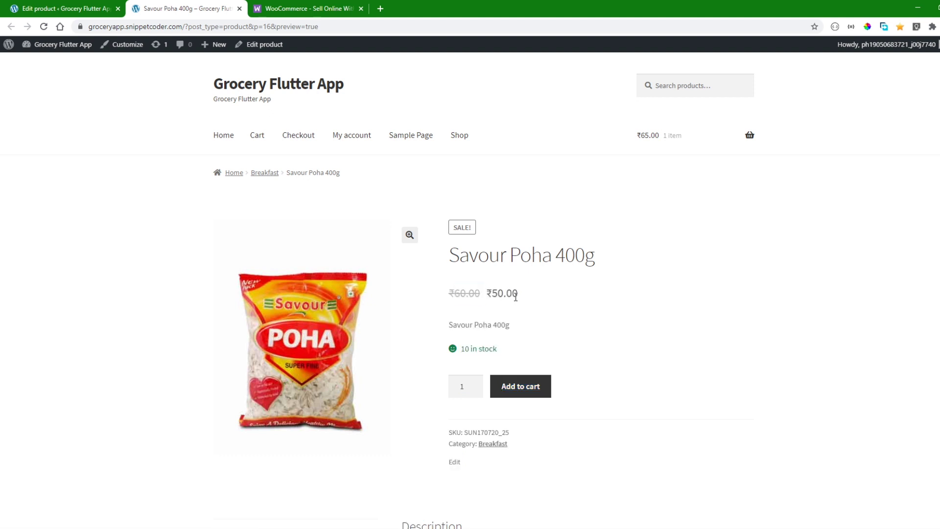
pyautogui.doubleClick(515, 293)
pyautogui.moveTo(449, 325); pyautogui.dragTo(542, 322)
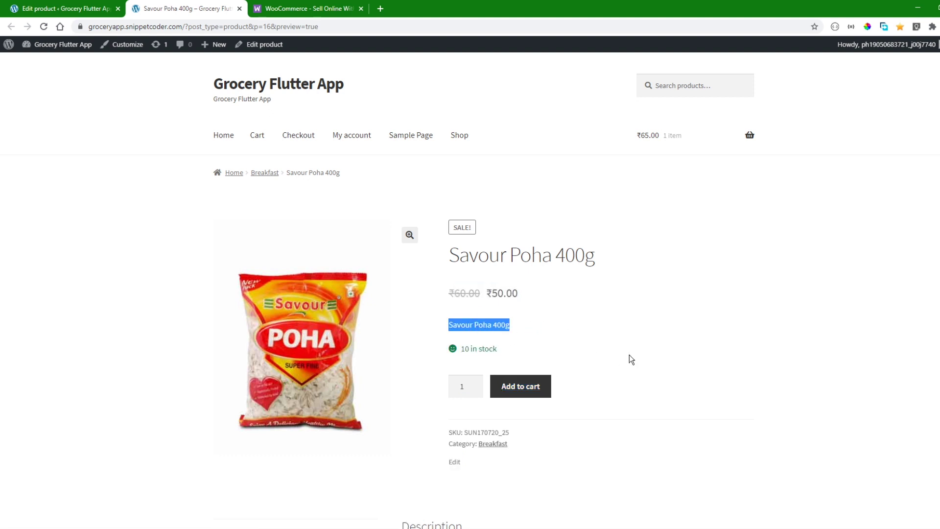
pyautogui.moveTo(462, 349); pyautogui.dragTo(510, 349)
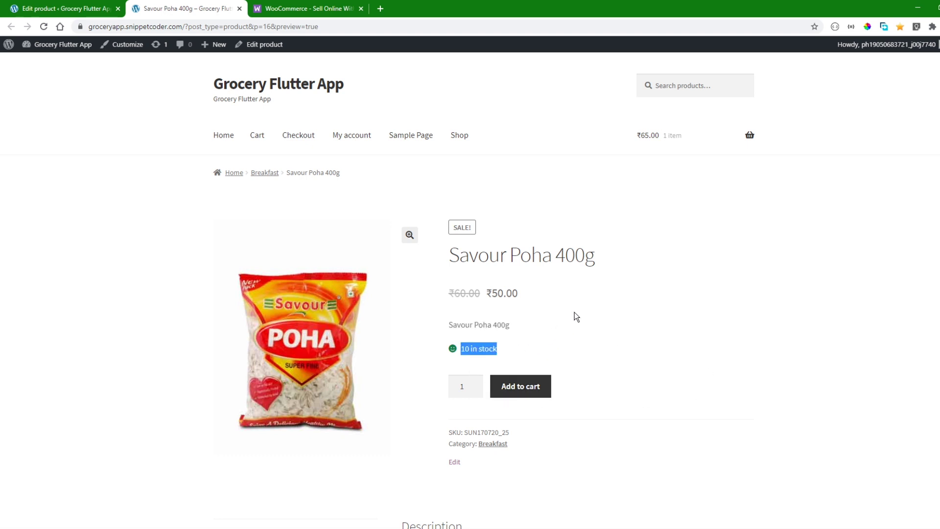
pyautogui.moveTo(453, 433); pyautogui.dragTo(522, 431)
pyautogui.doubleClick(458, 445)
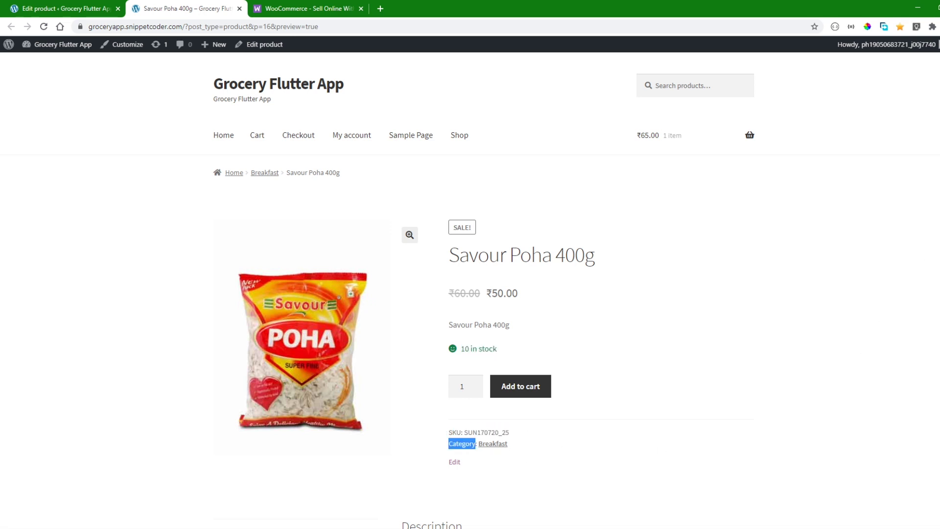
pyautogui.scroll(-5, 471, 289)
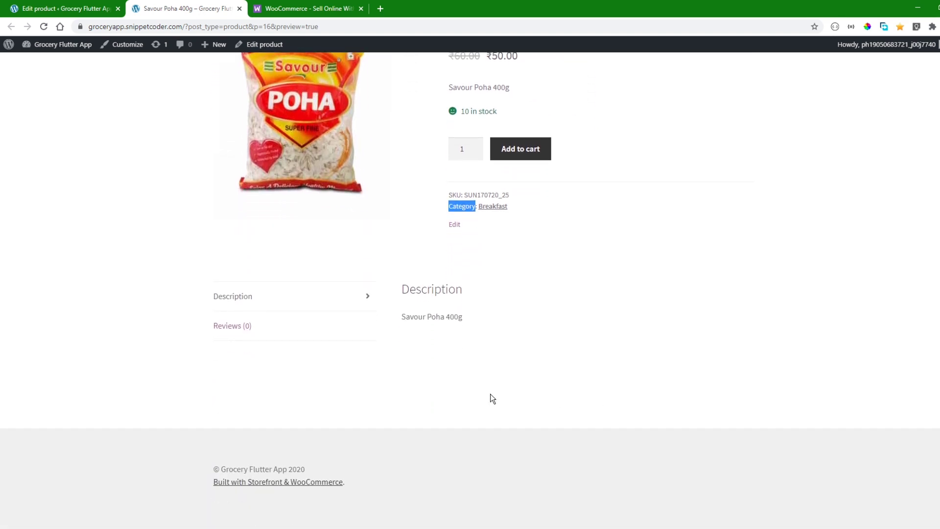
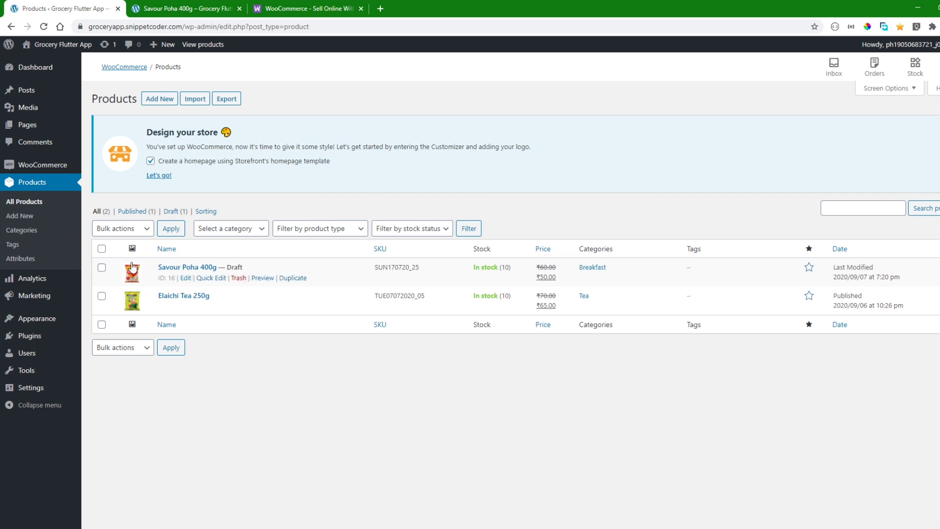
# Step: Start a new product named "Maggi Pazzta" with the same text as its description, and assign it to the Breakfast category
pyautogui.click(17, 355)
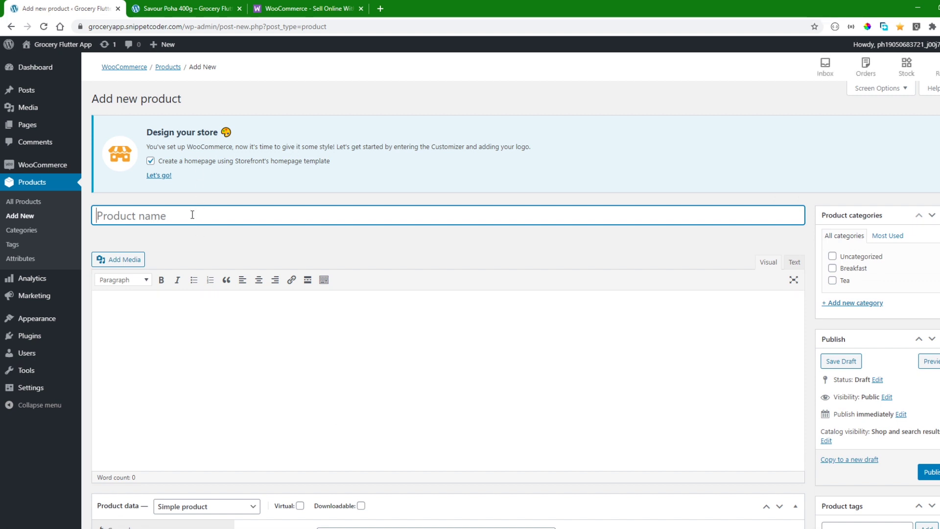
pyautogui.write('Maggi Pazzta')
pyautogui.click(316, 349)
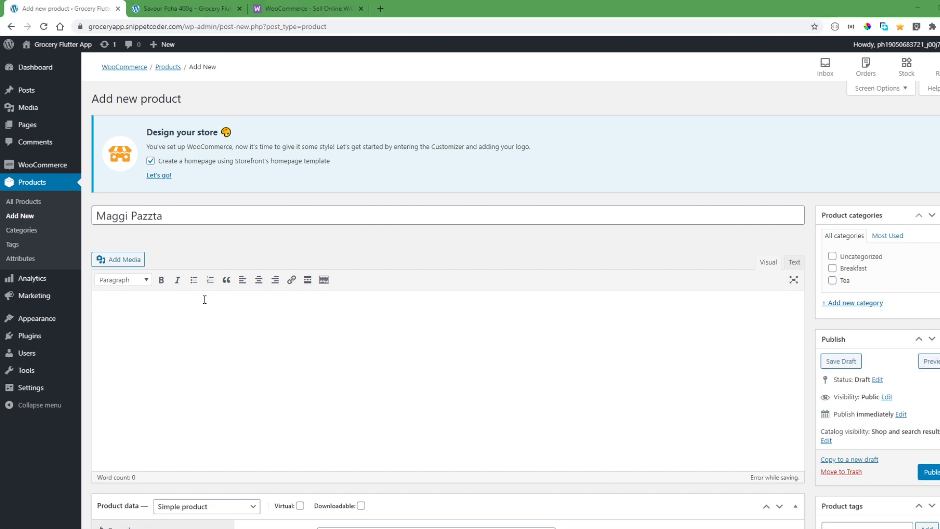
pyautogui.write('Maggi Pazzta')
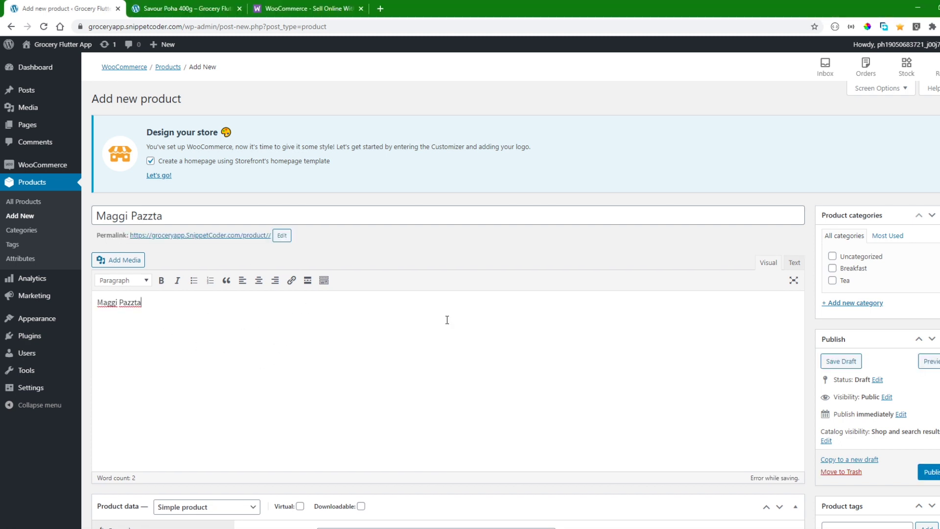
pyautogui.scroll(-2, 876, 211)
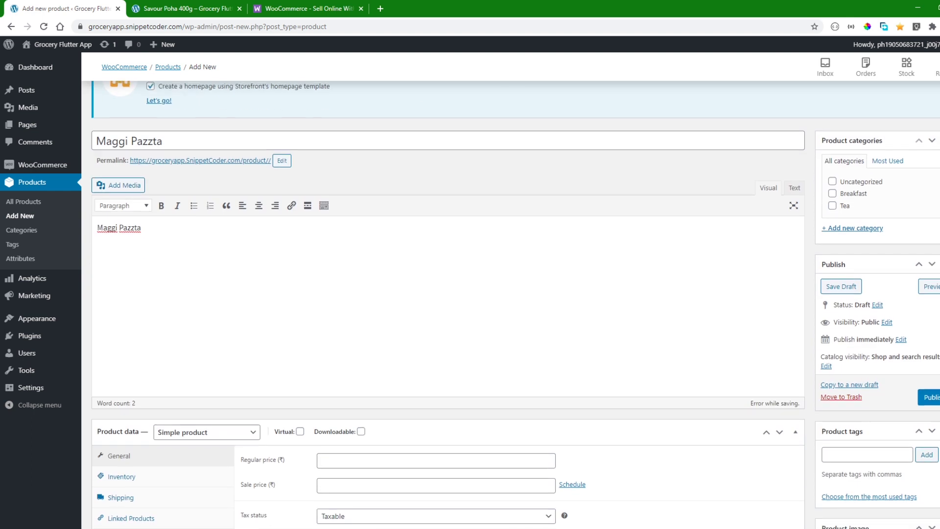
pyautogui.click(832, 192)
# Step: Set the product's regular price to 30 and its sale price to 25
pyautogui.scroll(-3, 431, 308)
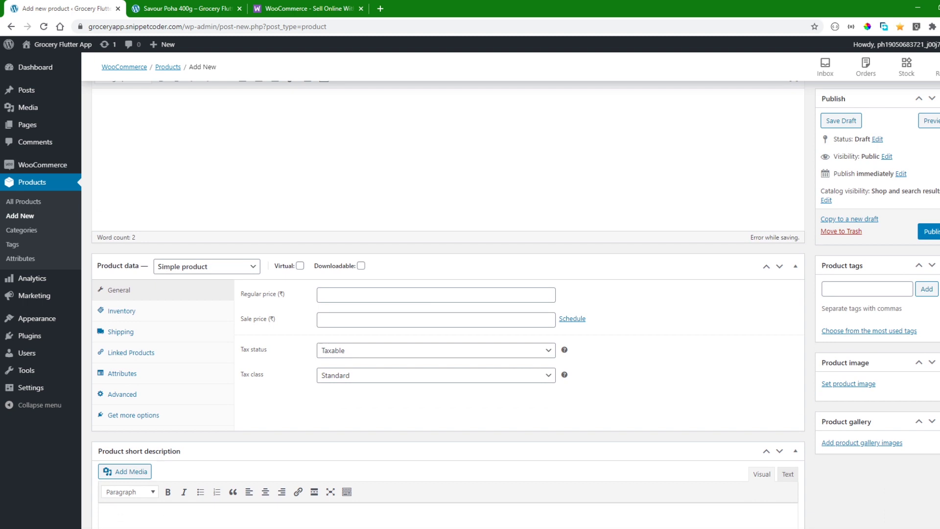
pyautogui.click(381, 295)
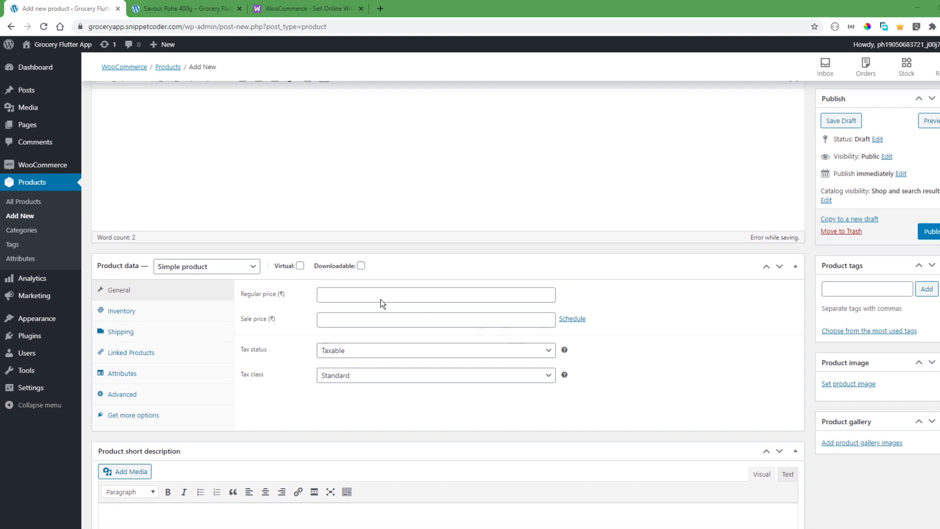
pyautogui.click(380, 299)
pyautogui.write('30')
pyautogui.click(362, 316)
pyautogui.write('25')
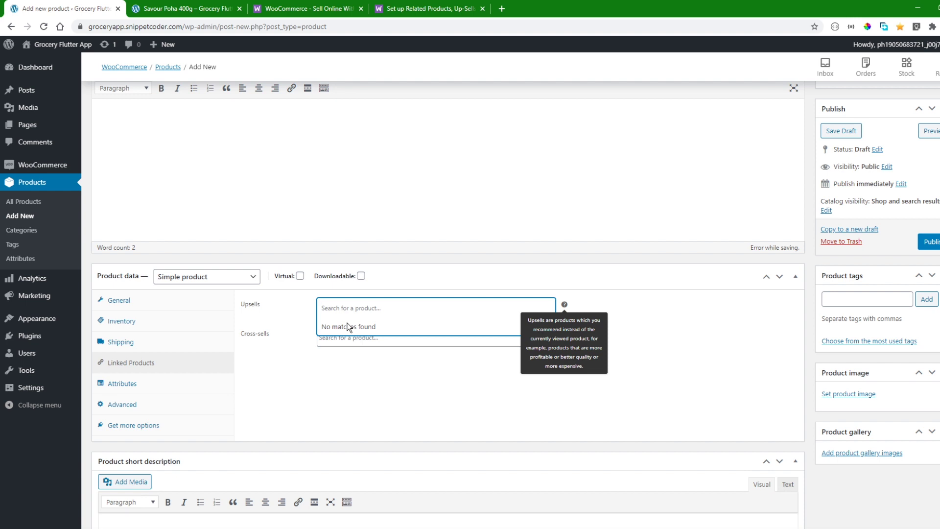
# Step: Read the WooCommerce documentation on how up-sells and cross-sells are used and where each is displayed
pyautogui.click(418, 11)
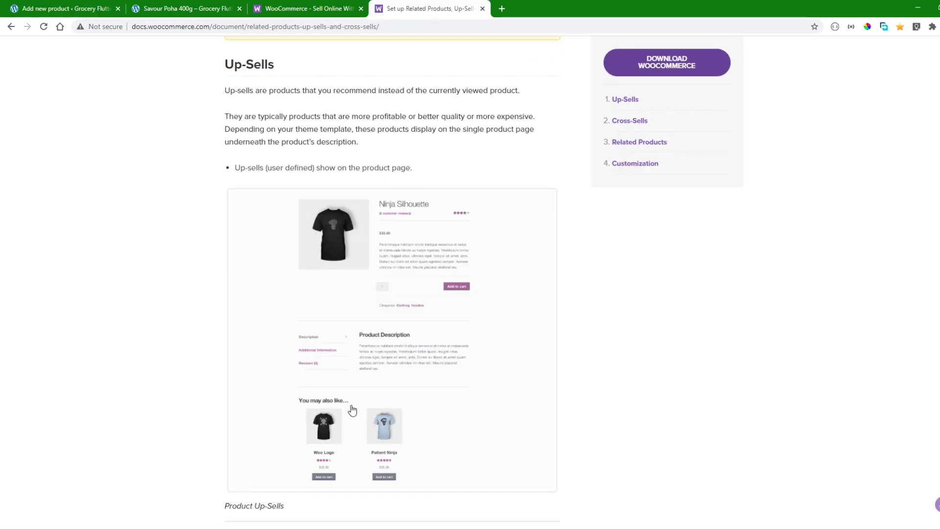
pyautogui.scroll(-5, 536, 439)
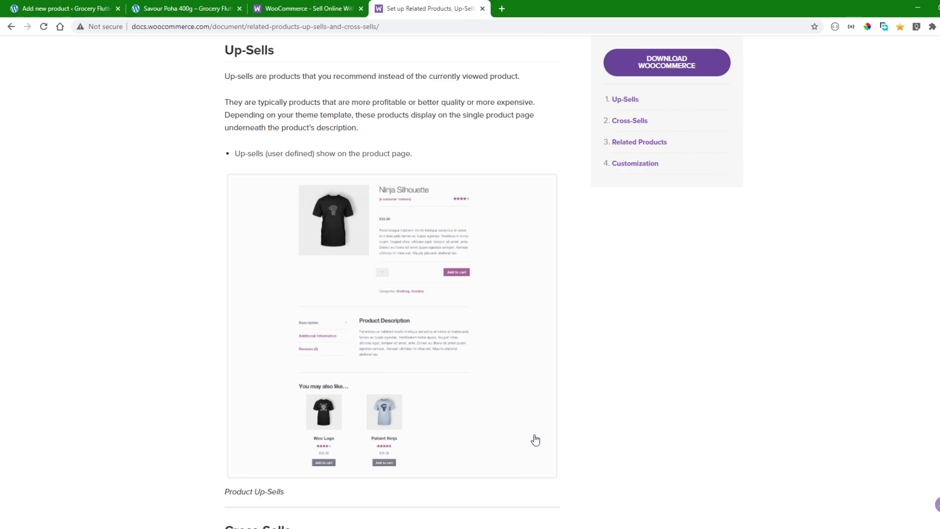
pyautogui.scroll(-3, 535, 440)
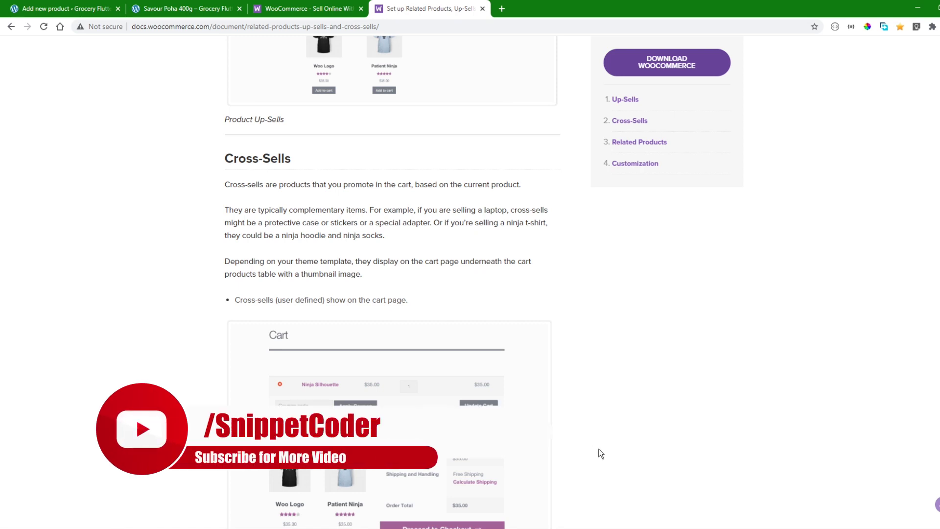
pyautogui.scroll(-2, 601, 455)
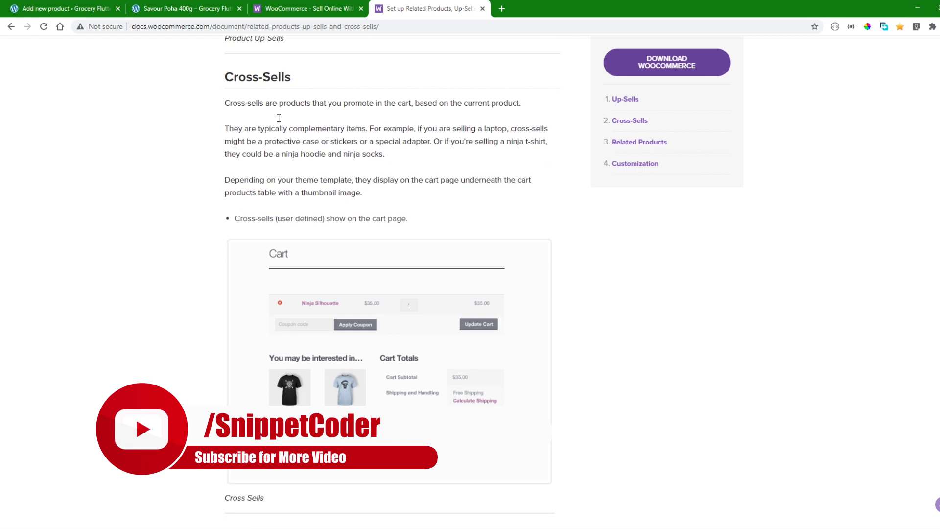
# Step: Return to the new product and add Elaichi Tea 250g as its upsell in the linked products
pyautogui.click(166, 8)
pyautogui.click(59, 8)
pyautogui.click(458, 370)
pyautogui.click(375, 302)
pyautogui.write('tea')
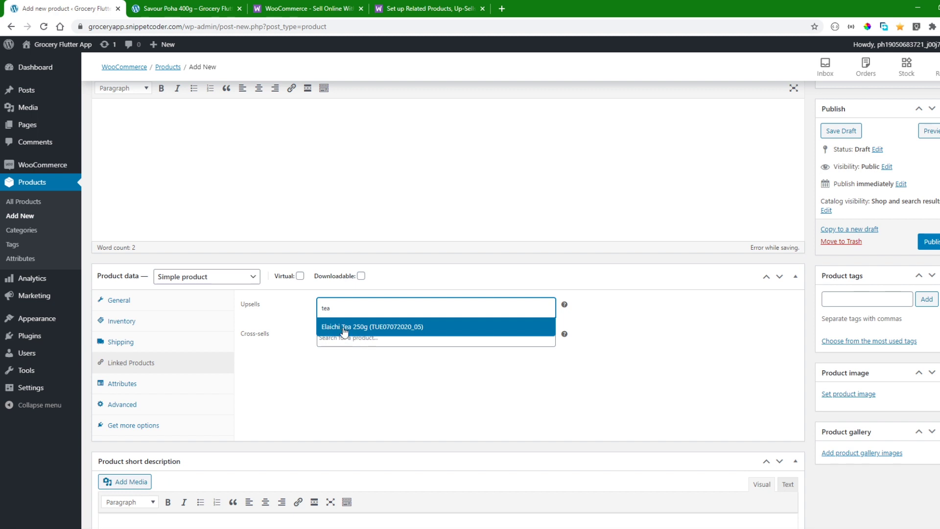
pyautogui.click(355, 328)
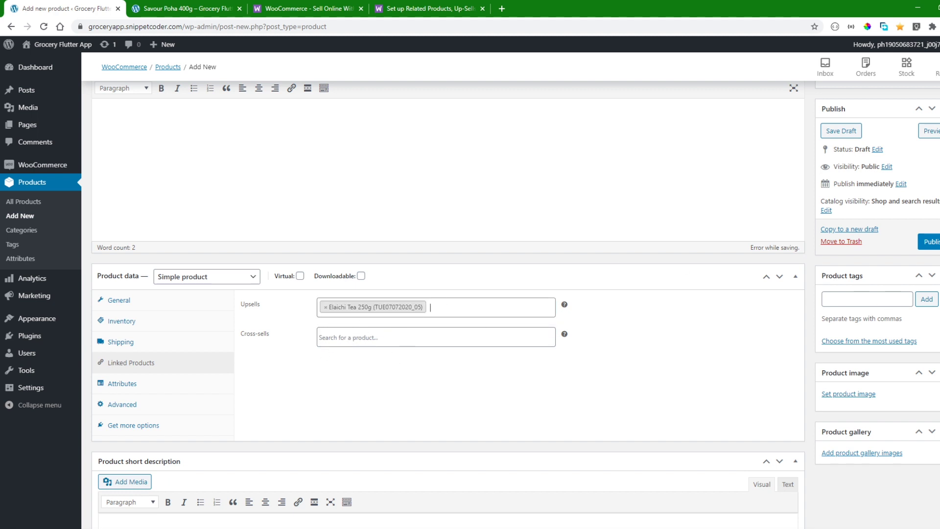
# Step: Copy the product name "Maggi Pazzta" into the product short description
pyautogui.scroll(5, 361, 363)
pyautogui.scroll(-8, 448, 303)
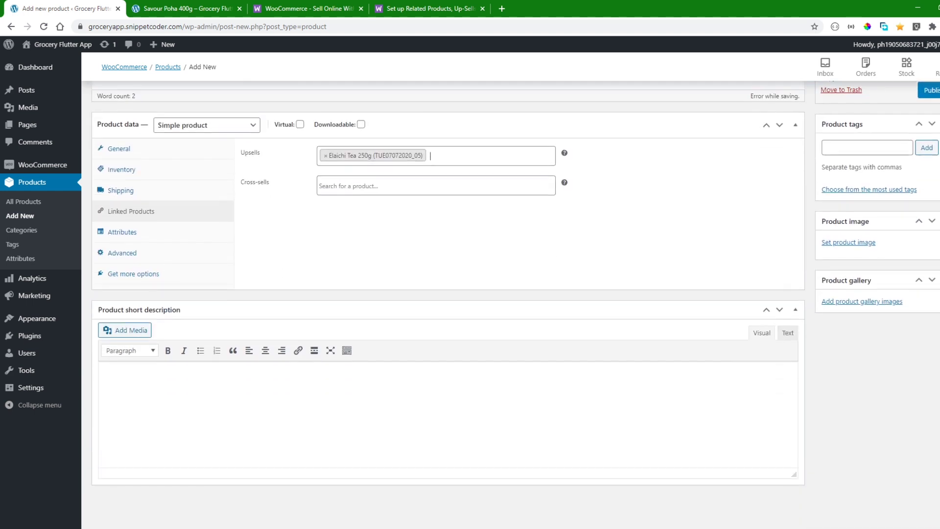
pyautogui.scroll(8, 563, 406)
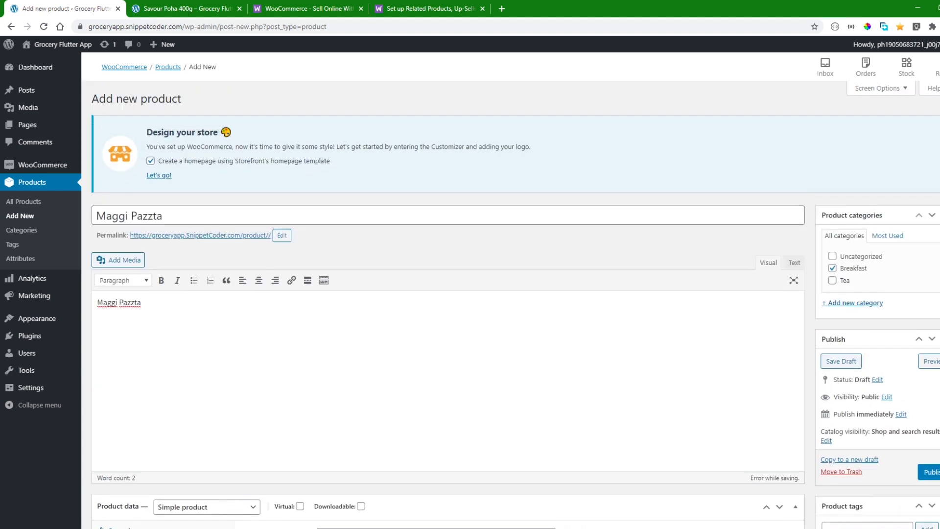
pyautogui.click(236, 215)
pyautogui.hotkey('ctrl', 'a')
pyautogui.hotkey('ctrl', 'c')
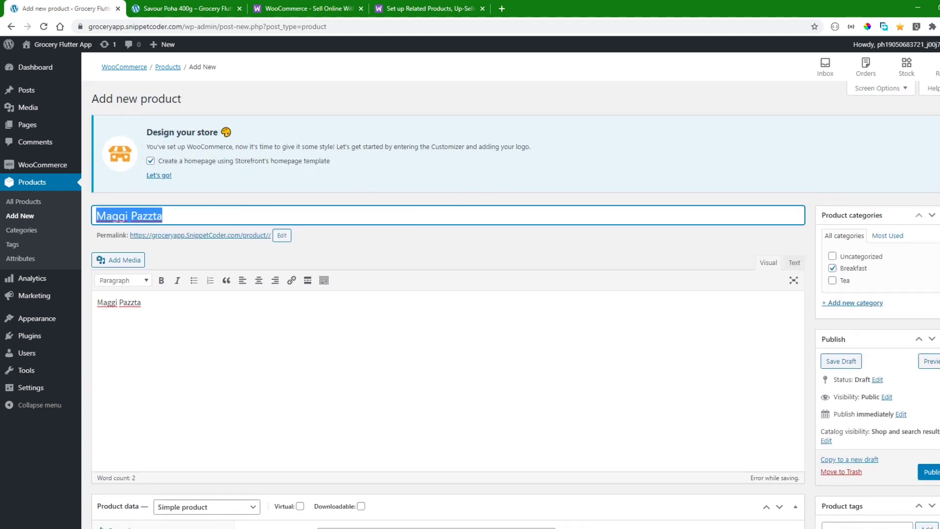
pyautogui.scroll(-8, 873, 220)
pyautogui.click(408, 396)
pyautogui.hotkey('ctrl', 'v')
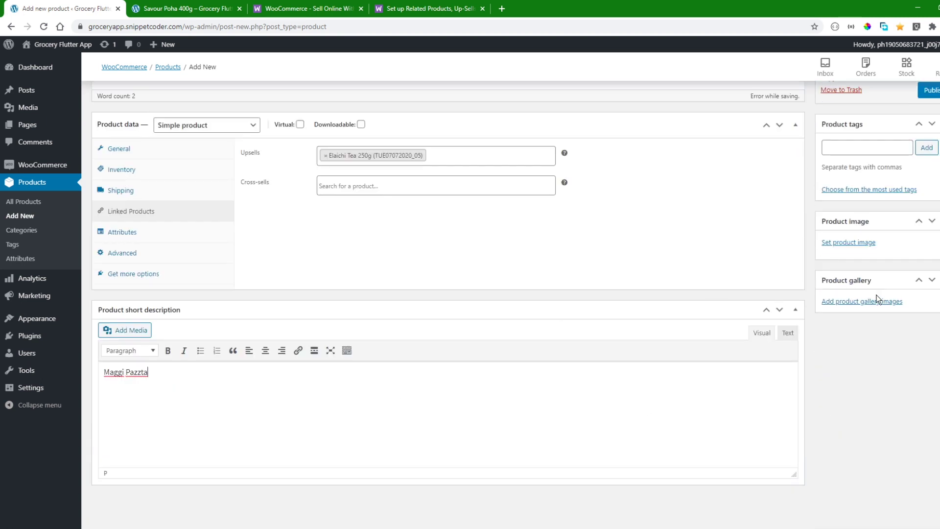
# Step: Upload MON01062020_26.jpg to the media library and set it as the product image
pyautogui.scroll(1, 832, 294)
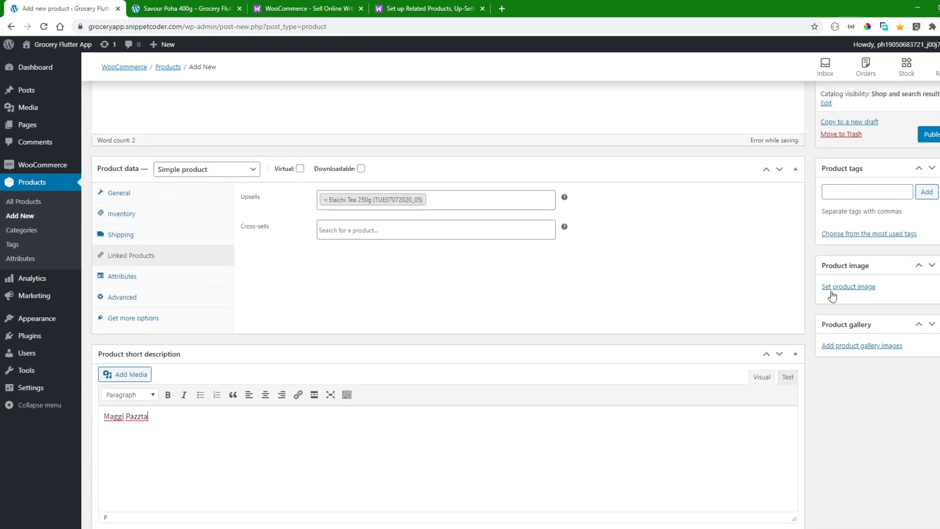
pyautogui.click(834, 290)
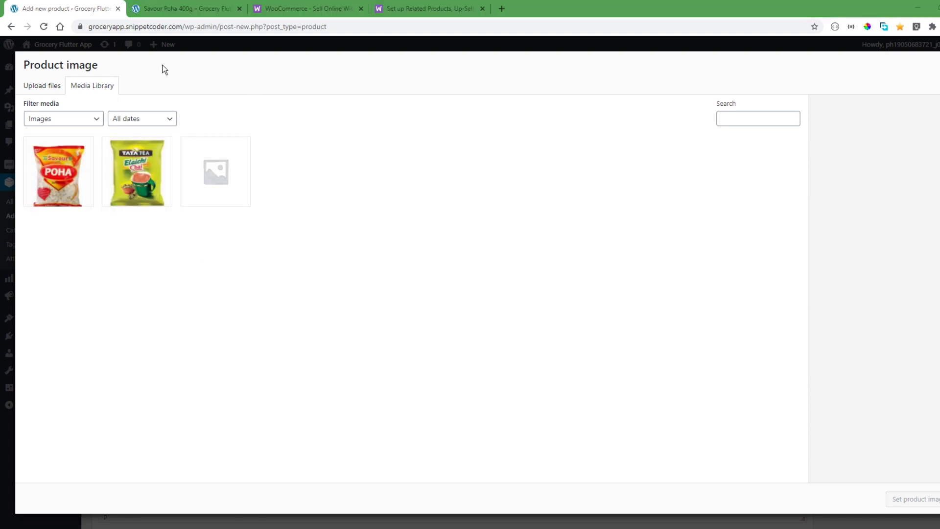
pyautogui.moveTo(221, 152); pyautogui.dragTo(384, 206)
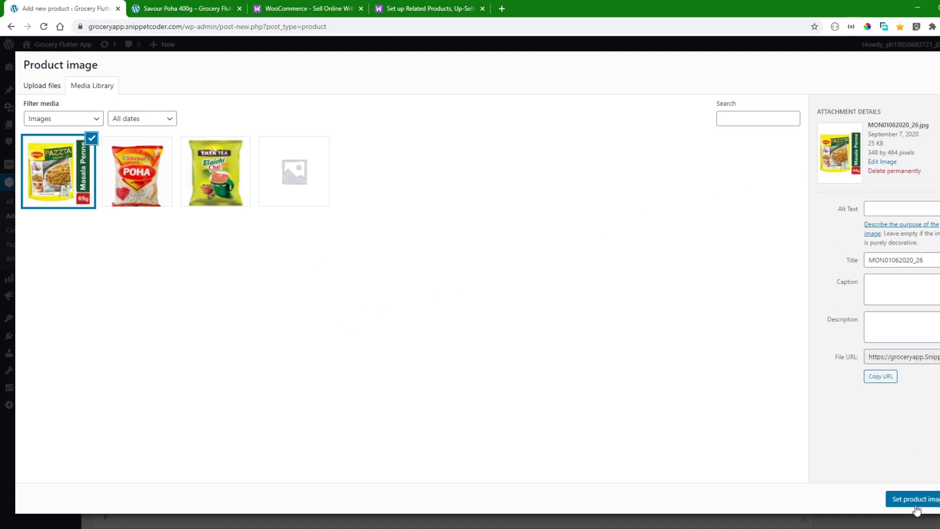
pyautogui.click(916, 503)
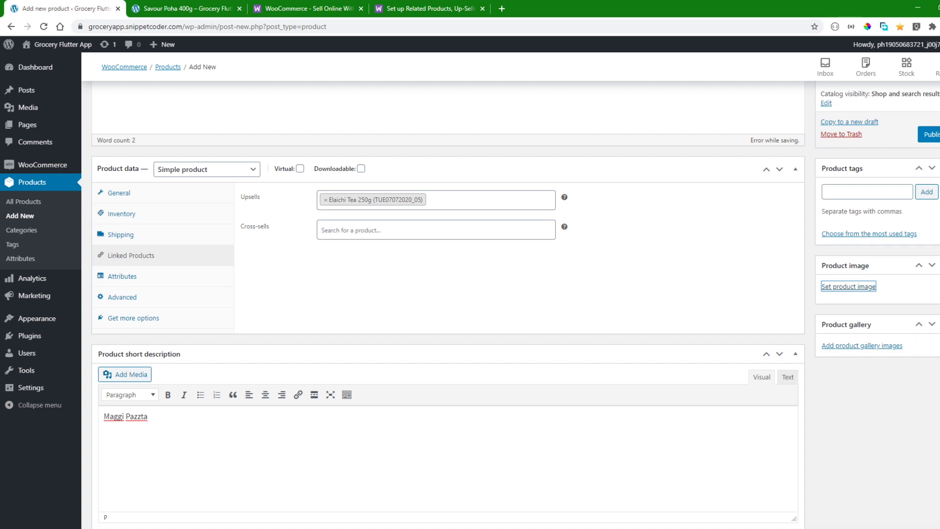
# Step: Save the Maggi Pazzta product as a draft
pyautogui.scroll(5, 448, 294)
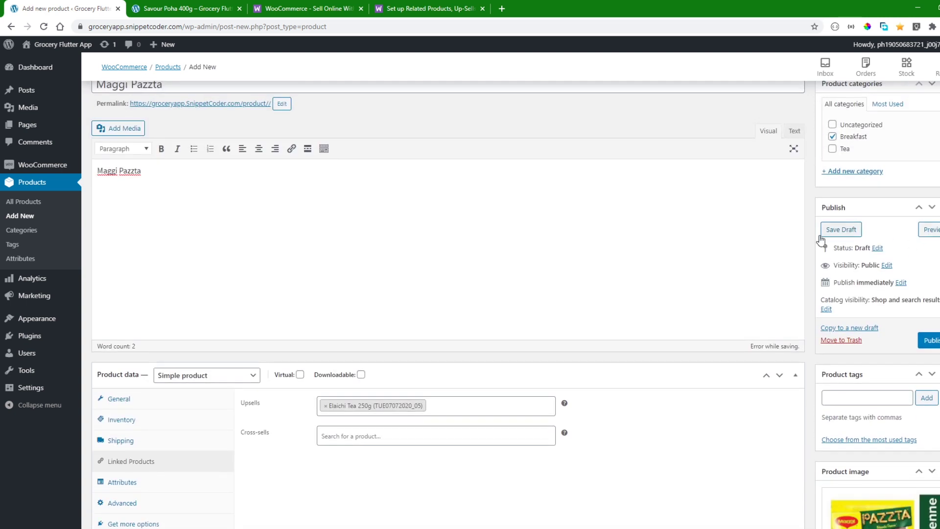
pyautogui.click(835, 229)
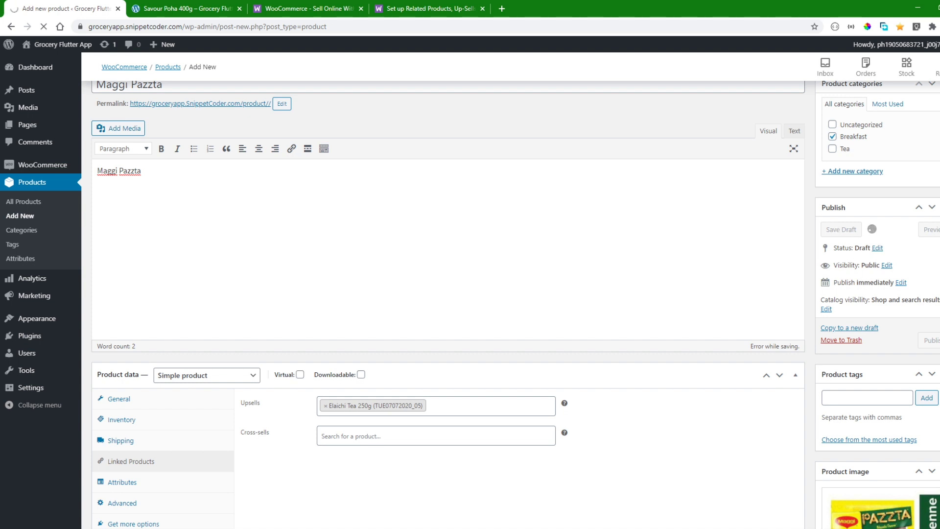
pyautogui.scroll(-5, 448, 294)
pyautogui.scroll(8, 448, 294)
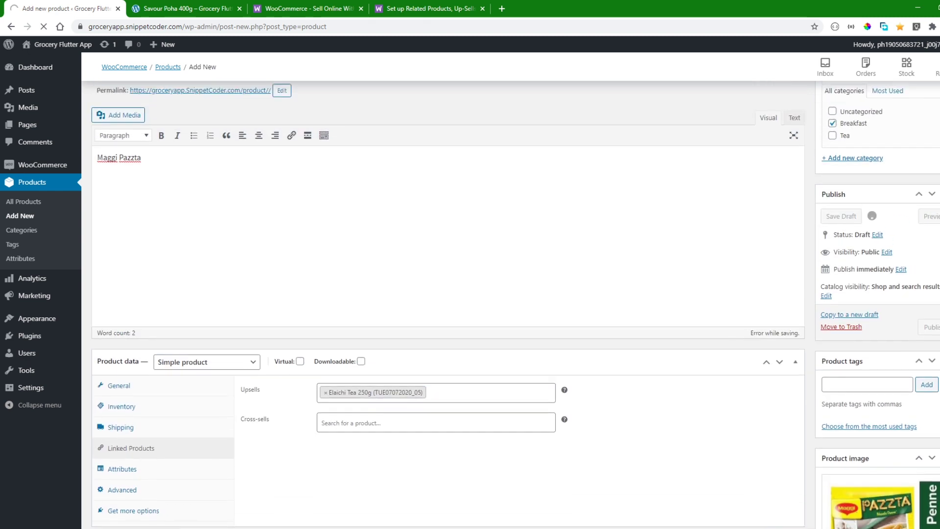
pyautogui.scroll(-5, 448, 293)
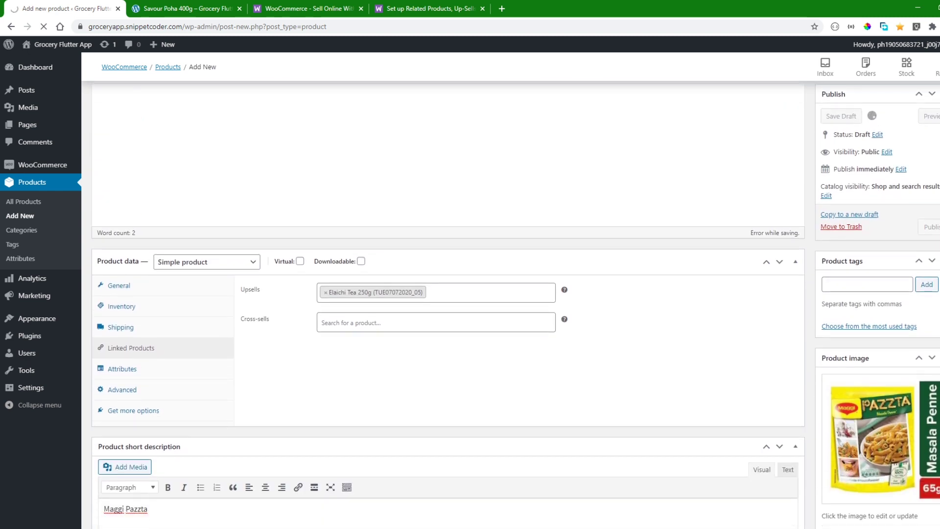
pyautogui.scroll(5, 448, 294)
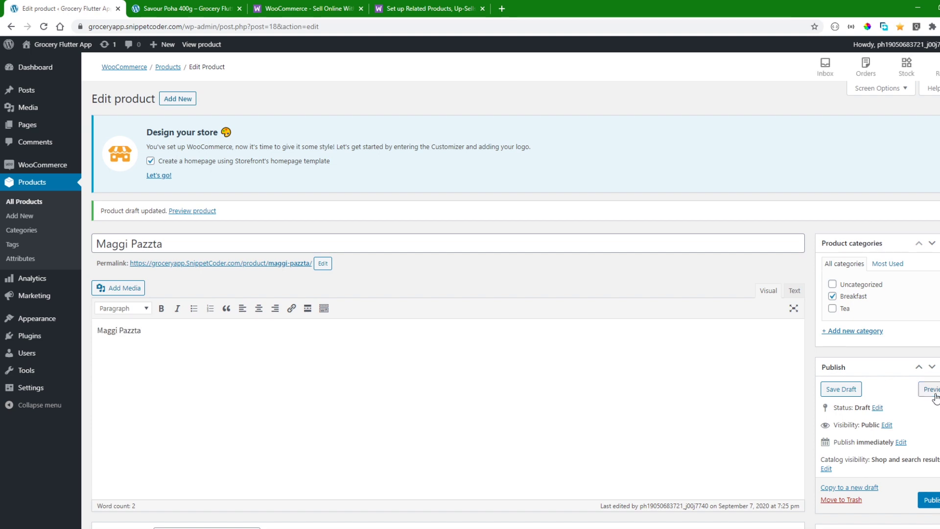
# Step: Preview the Maggi Pazzta store page and examine the upsell suggestion below the product details
pyautogui.click(935, 394)
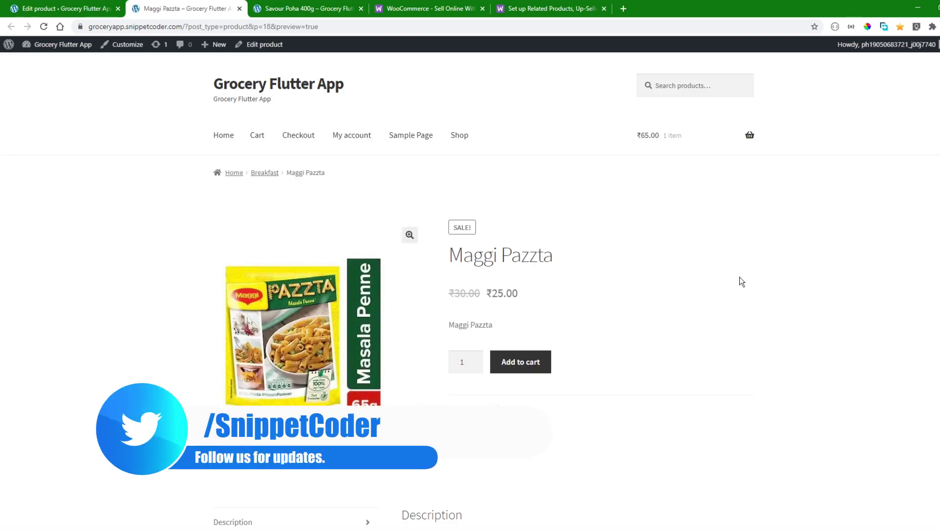
pyautogui.scroll(-9, 739, 277)
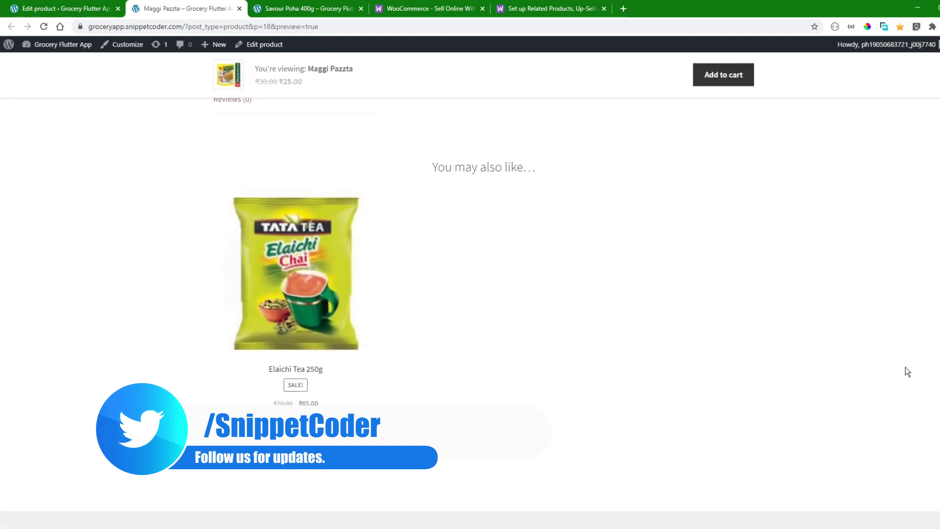
pyautogui.moveTo(476, 321); pyautogui.dragTo(205, 310)
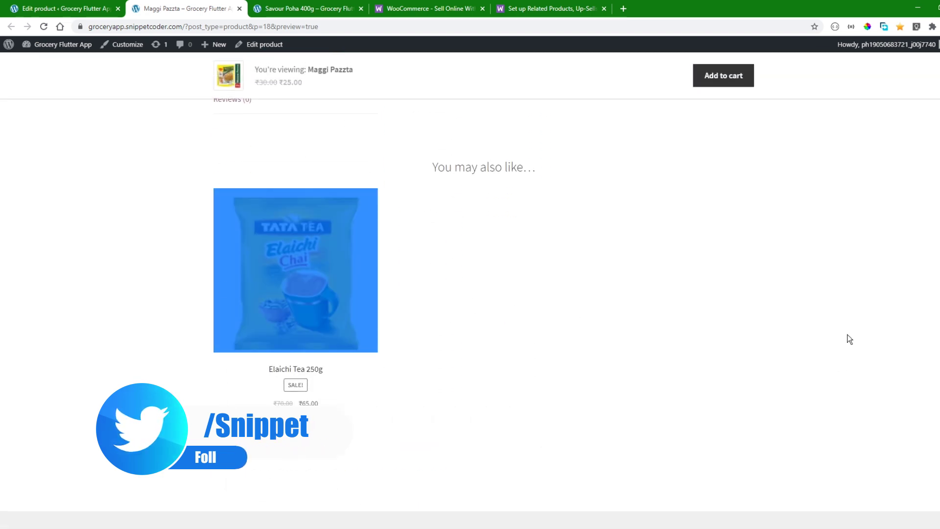
# Step: Return to the Maggi Pazzta product editor and publish the product
pyautogui.scroll(7, 850, 339)
pyautogui.scroll(-2, 849, 339)
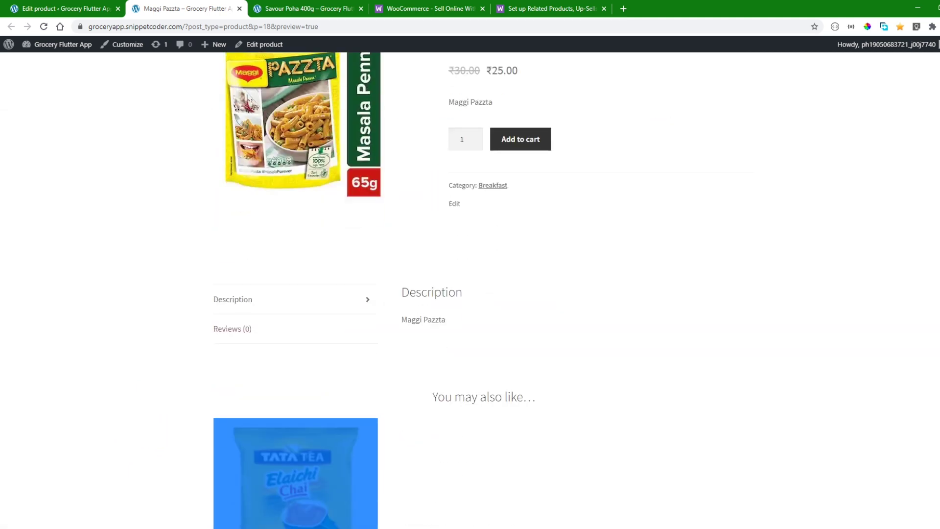
pyautogui.click(734, 261)
pyautogui.scroll(5, 671, 275)
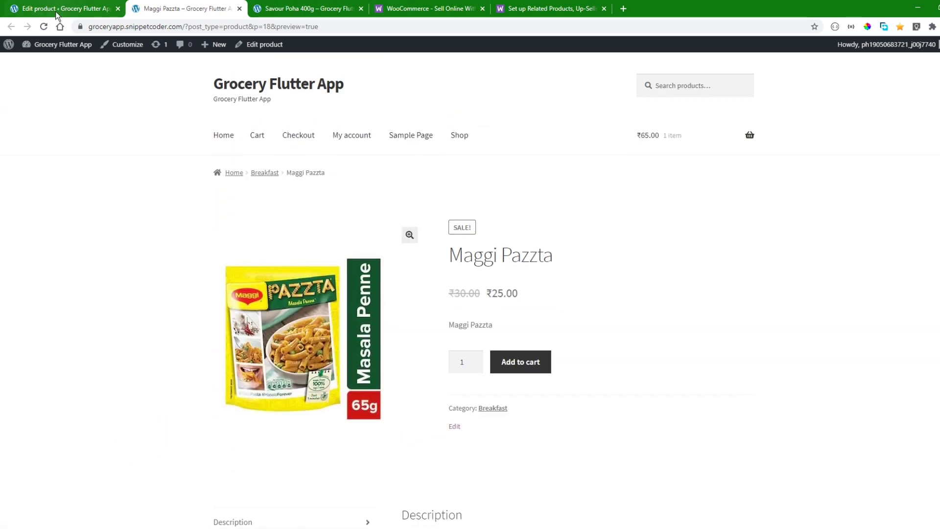
pyautogui.click(57, 14)
pyautogui.scroll(-4, 750, 265)
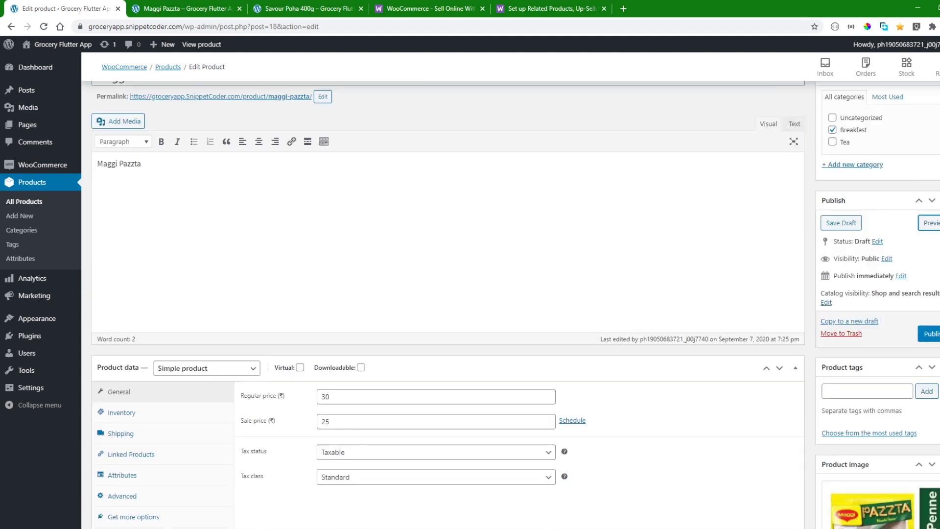
pyautogui.scroll(-2, 932, 275)
pyautogui.click(931, 238)
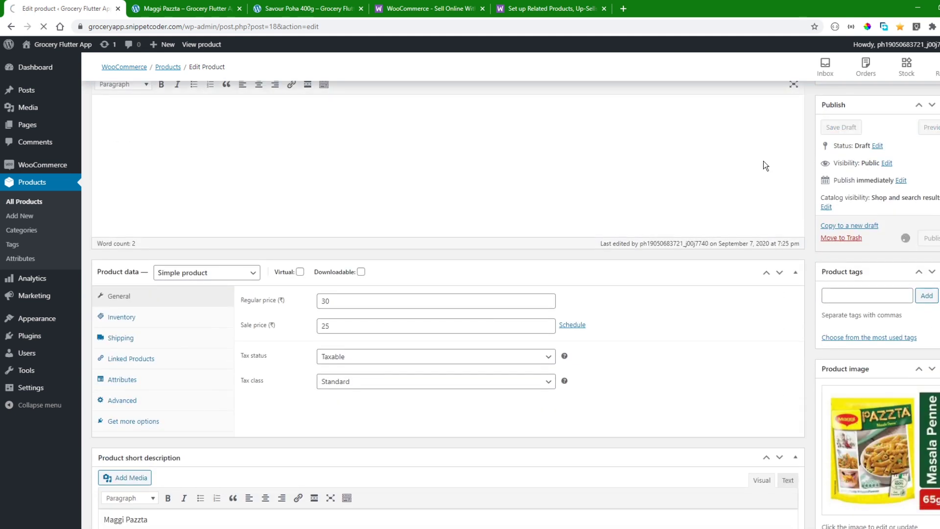
# Step: Open the store's Shop page and examine the listed products
pyautogui.click(184, 8)
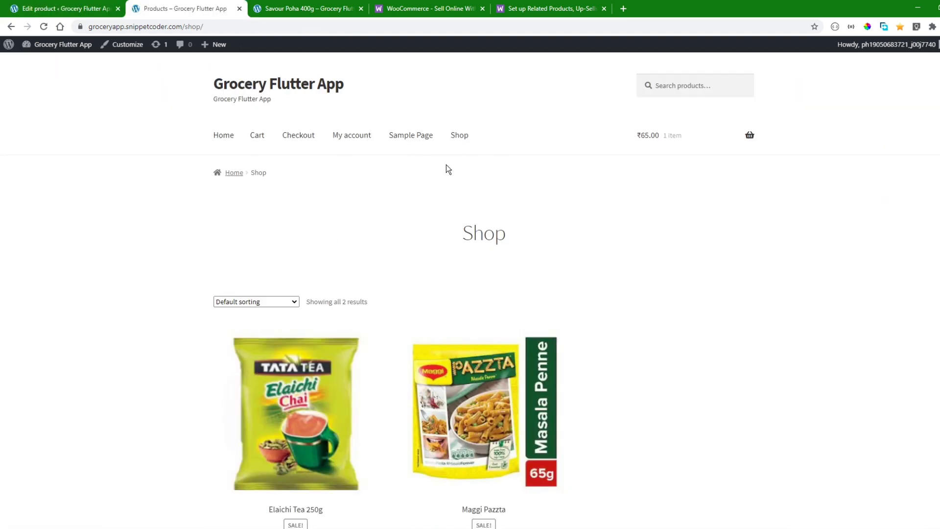
pyautogui.scroll(-5, 663, 363)
pyautogui.scroll(1, 663, 362)
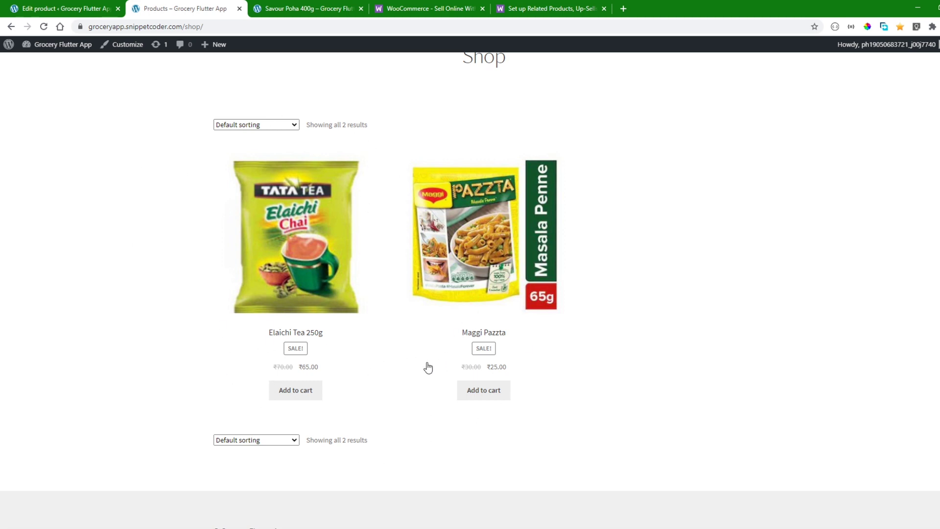
# Step: Add Elaichi Tea 250g to the cart from the Shop page and open the cart page
pyautogui.click(298, 393)
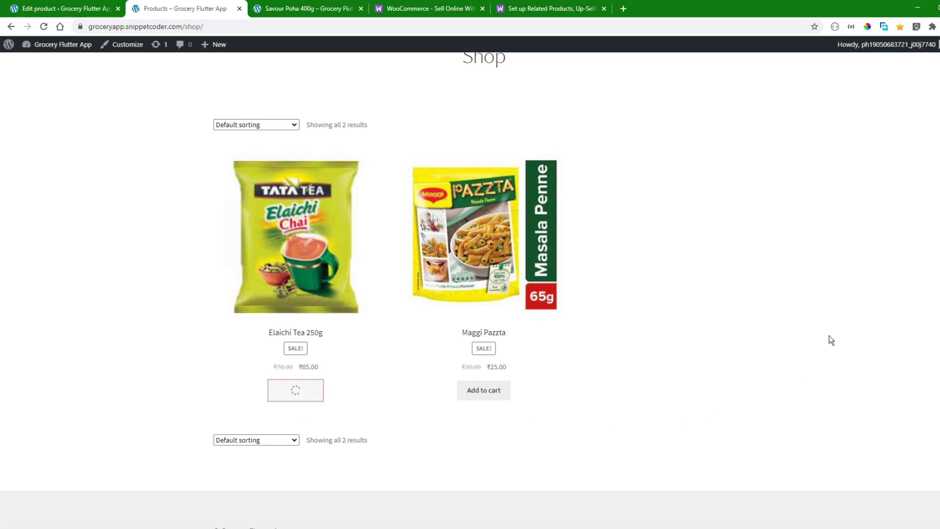
pyautogui.scroll(4, 637, 196)
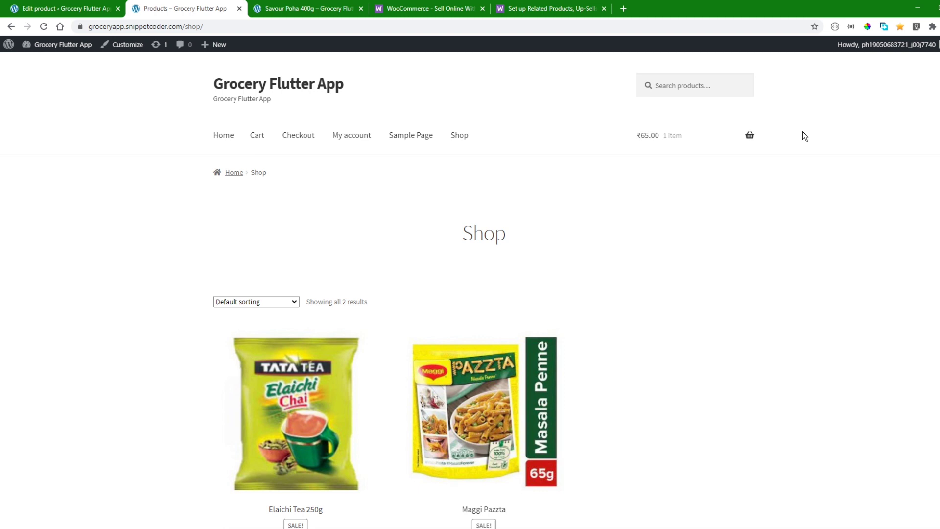
pyautogui.moveTo(677, 148)
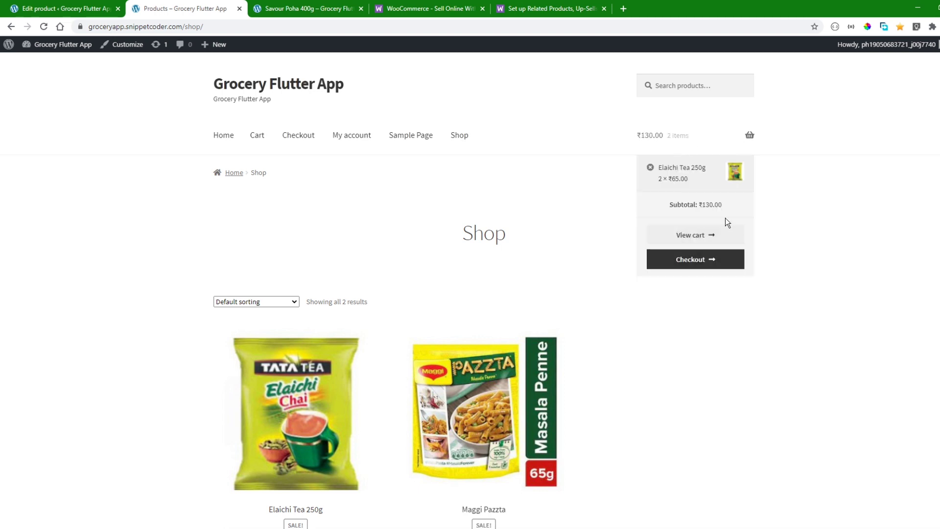
pyautogui.click(685, 242)
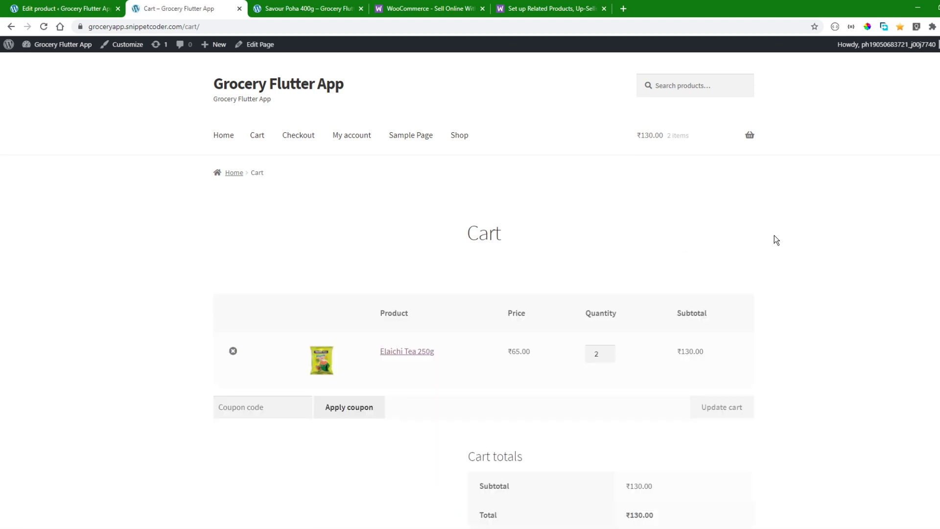
# Step: Review the cart and proceed to the checkout page, and return to the Maggi Pazzta product editor
pyautogui.scroll(-5, 636, 436)
pyautogui.scroll(4, 636, 436)
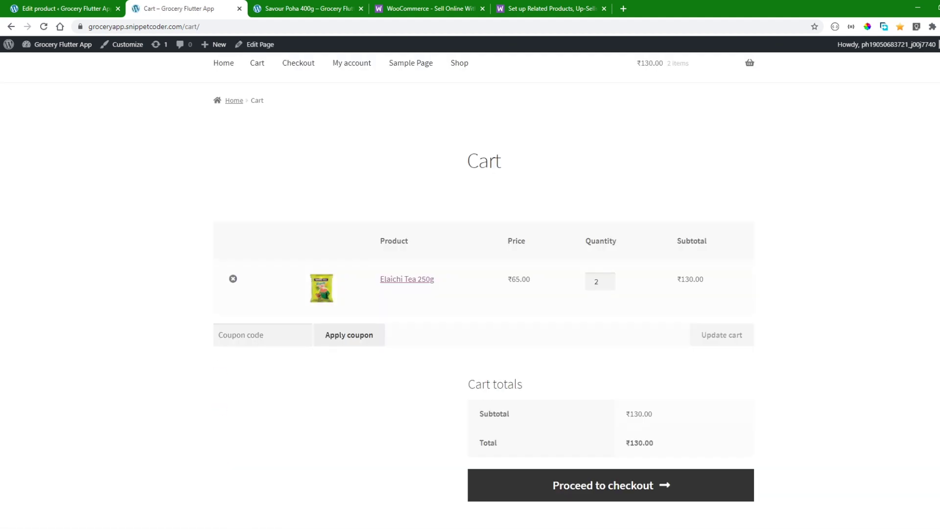
pyautogui.click(639, 485)
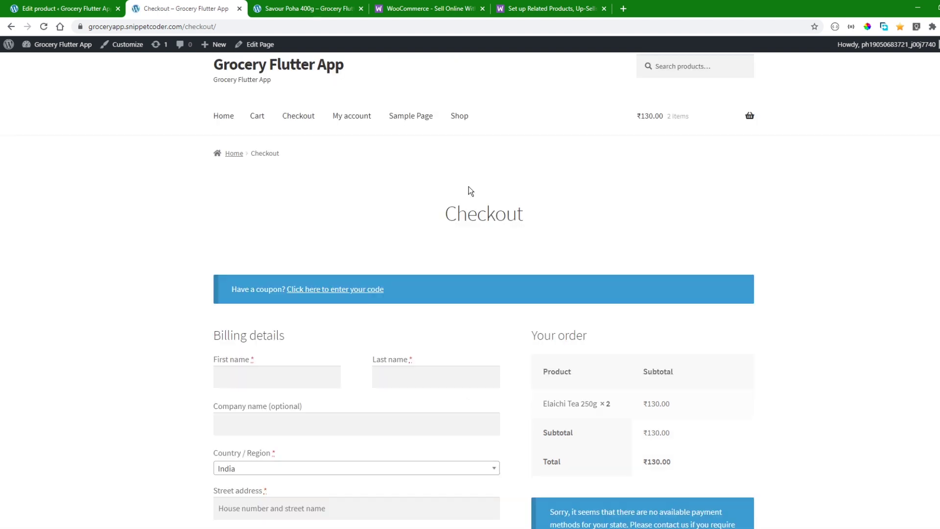
pyautogui.click(73, 8)
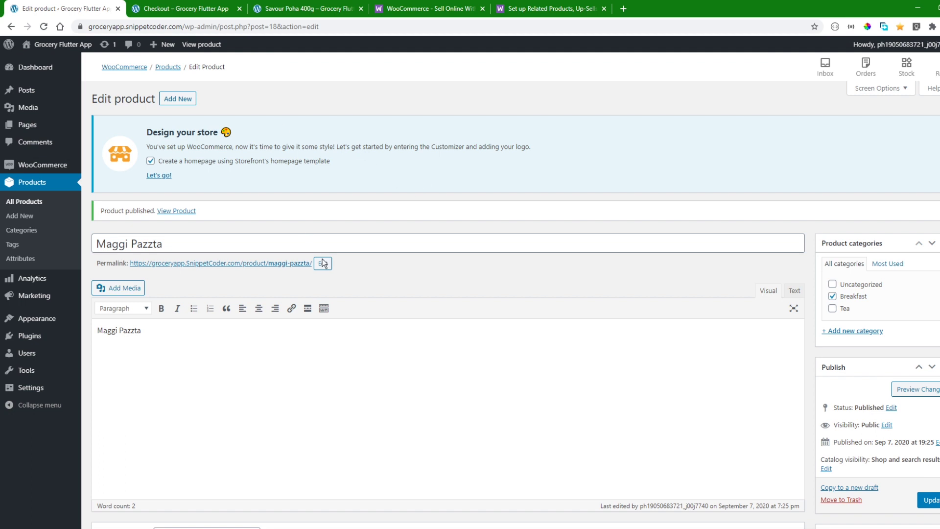